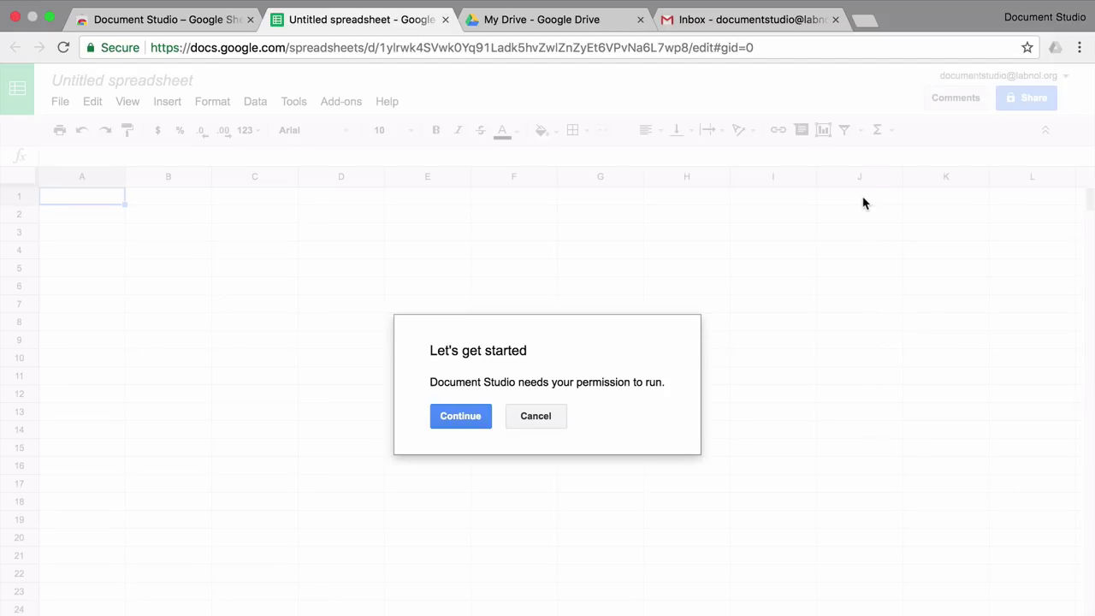
Step: Continue past Document Studio's 'Let's get started' dialog to begin authorisation
left_click(460, 419)
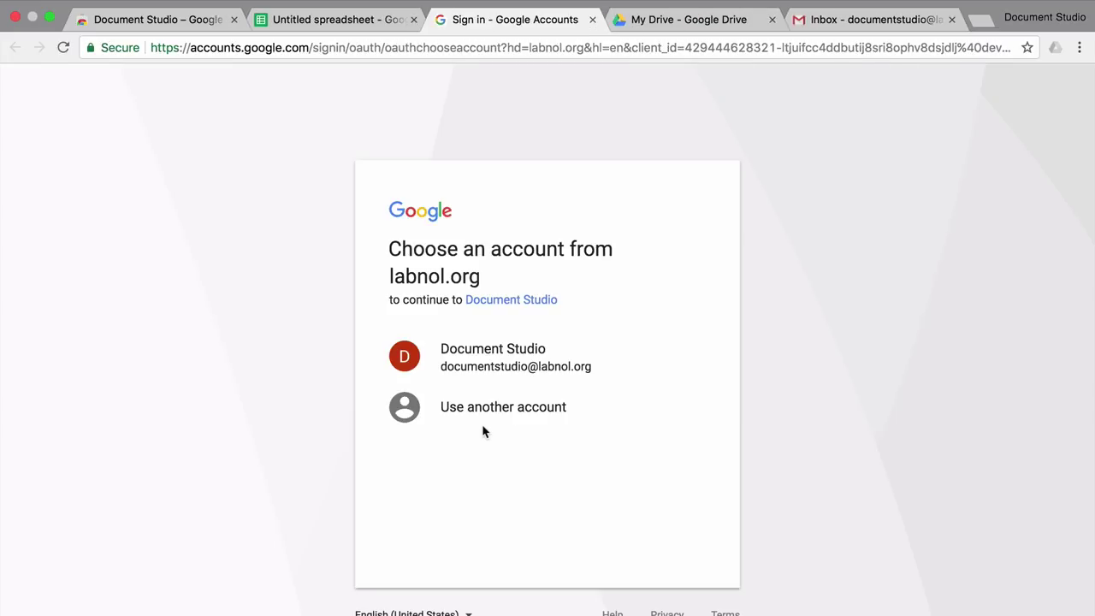
Step: Choose the labnol.org account and allow Document Studio's requested permissions
left_click(572, 365)
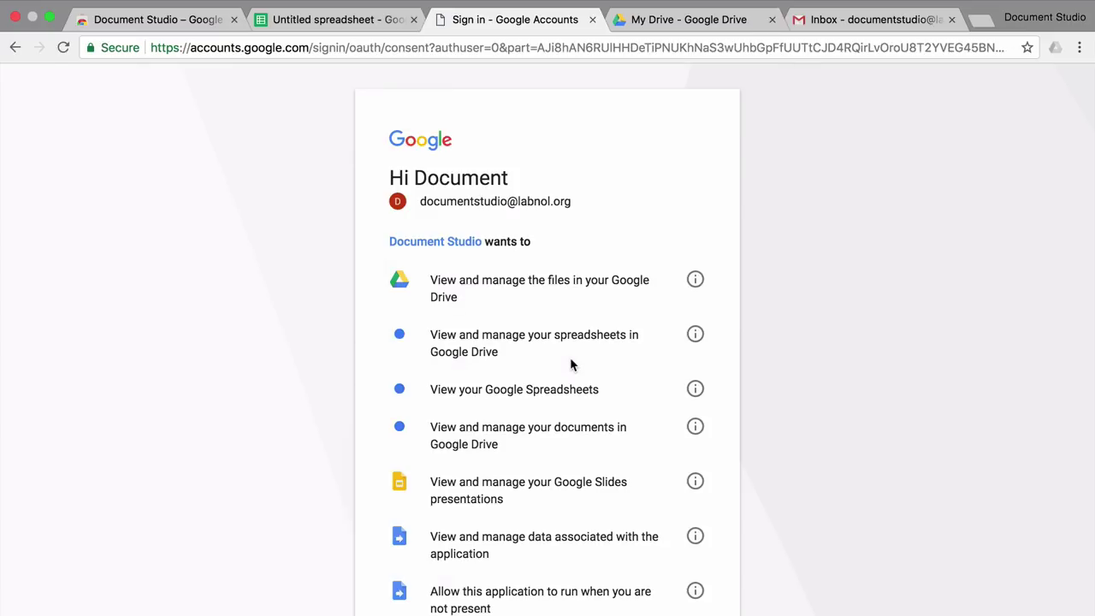
scroll(573, 365, "down", 5)
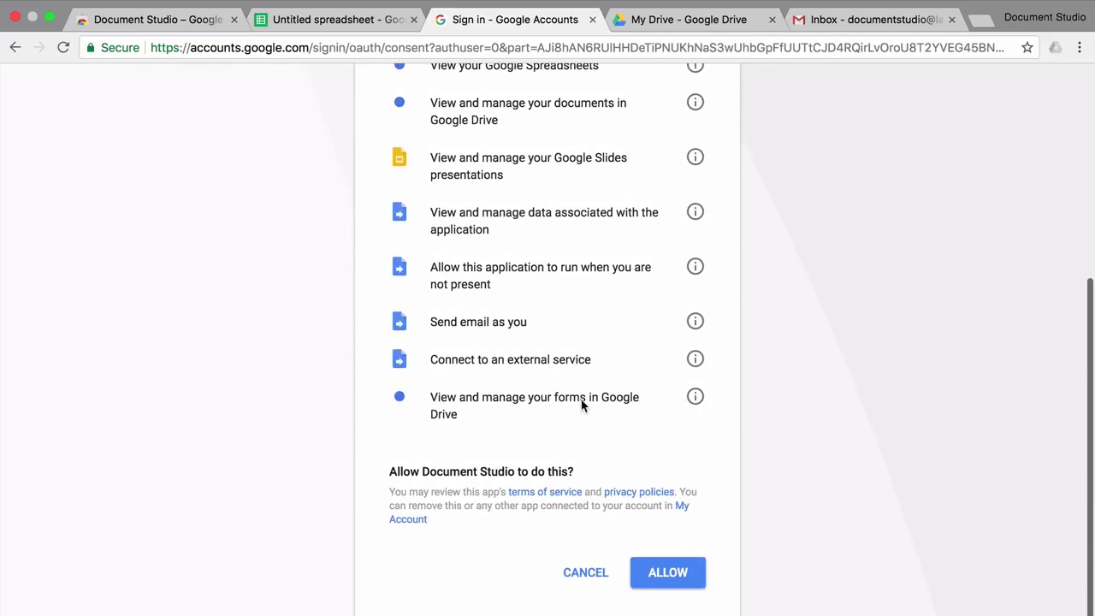
left_click(682, 584)
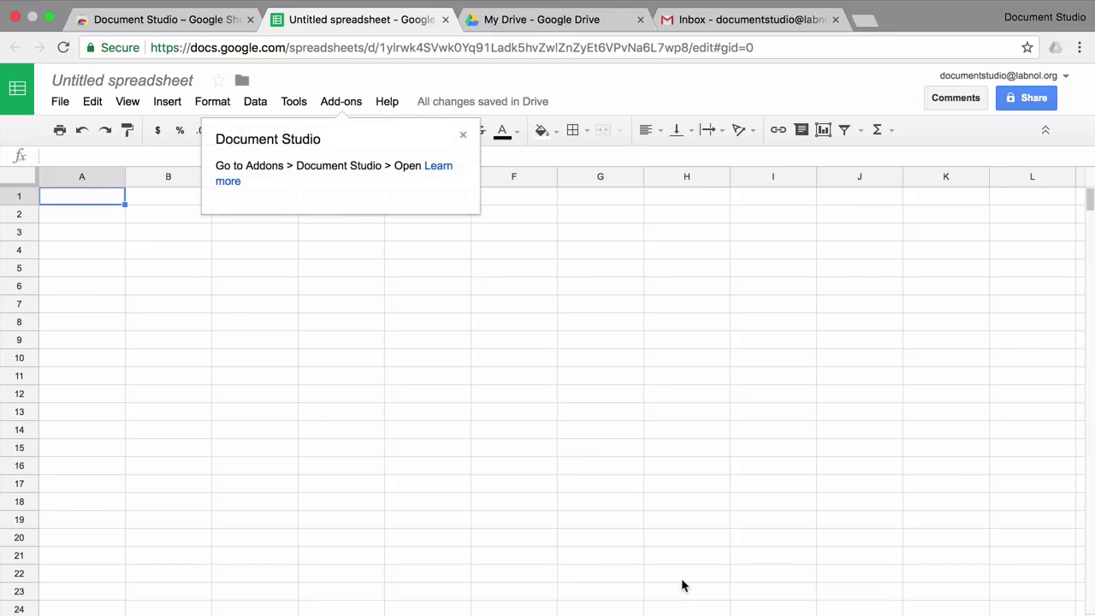
Step: Create a new folder named 'Document Studio' in My Drive
left_click(603, 20)
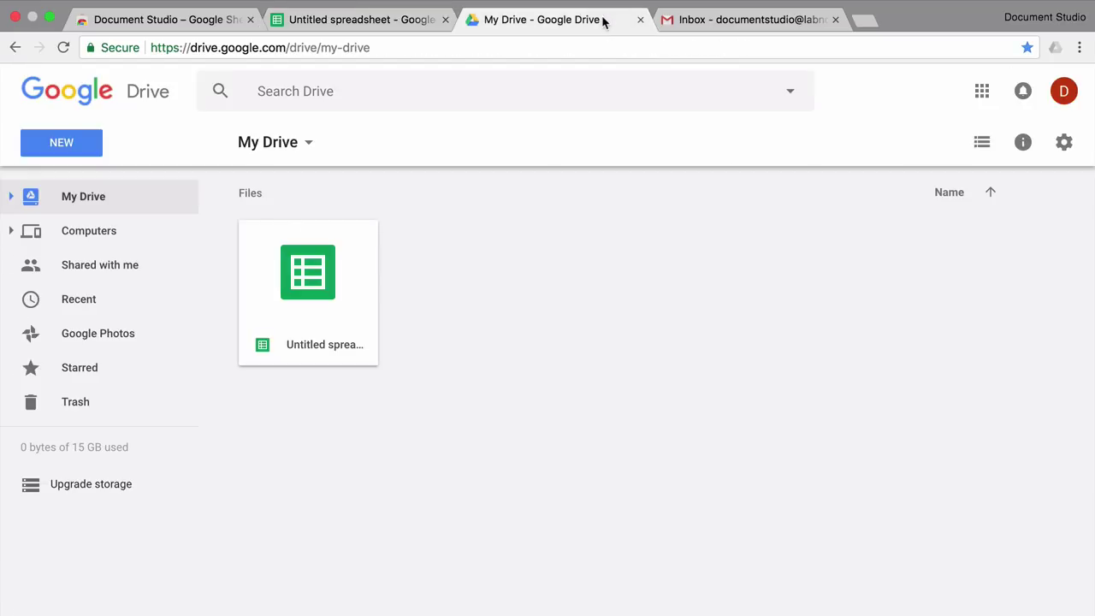
left_click(78, 147)
left_click(101, 184)
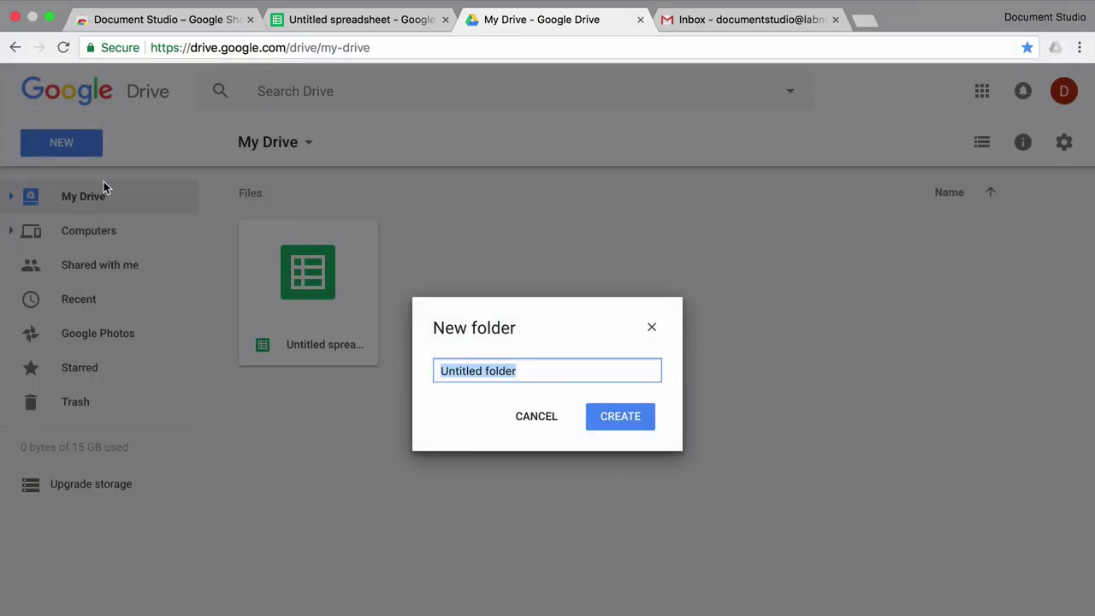
type("Document st")
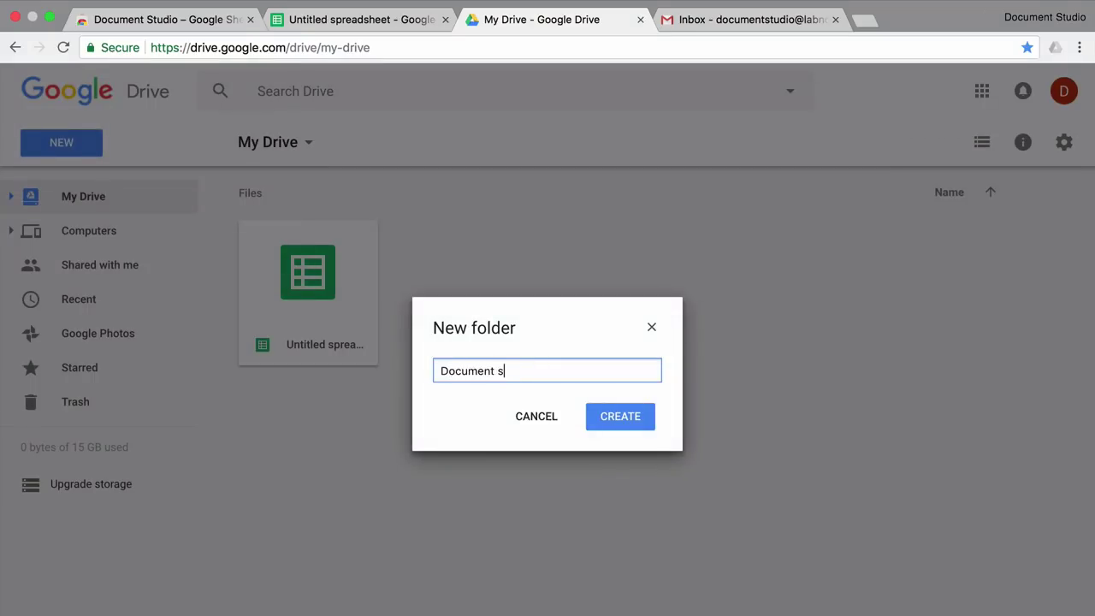
key("BackSpace")
key("BackSpace")
type("Studio")
left_click(613, 416)
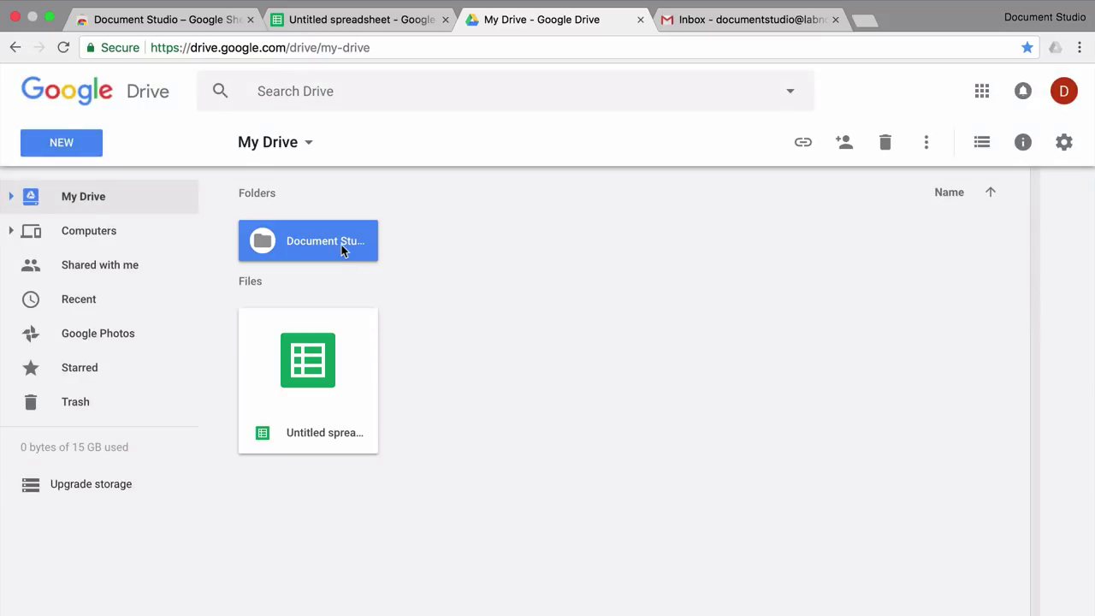
Step: Inside the Document Studio folder, create a 'Templates' subfolder
double_click(342, 244)
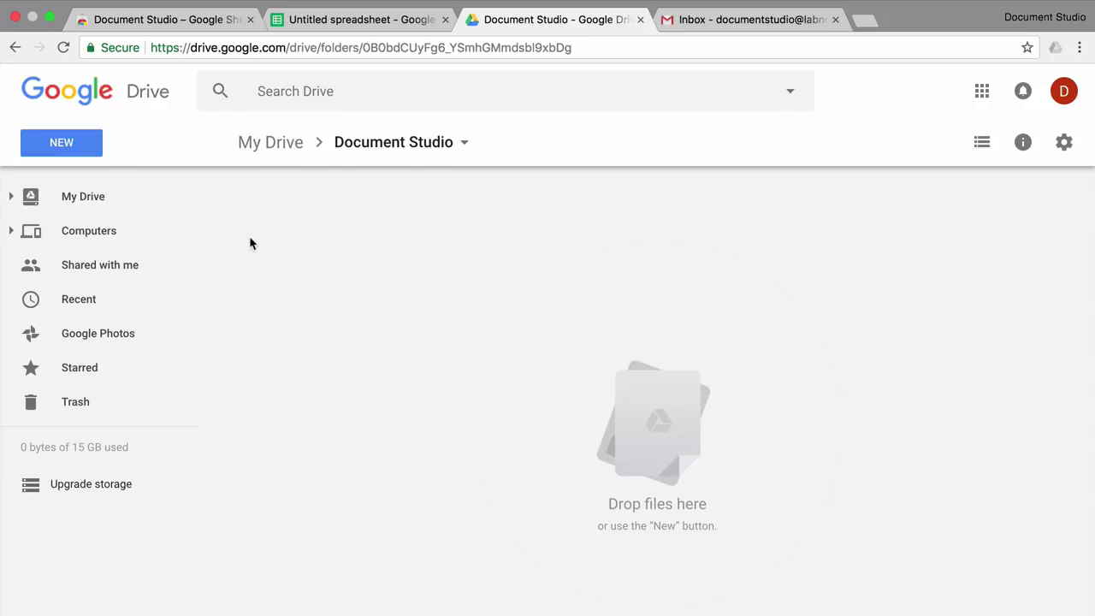
left_click(73, 147)
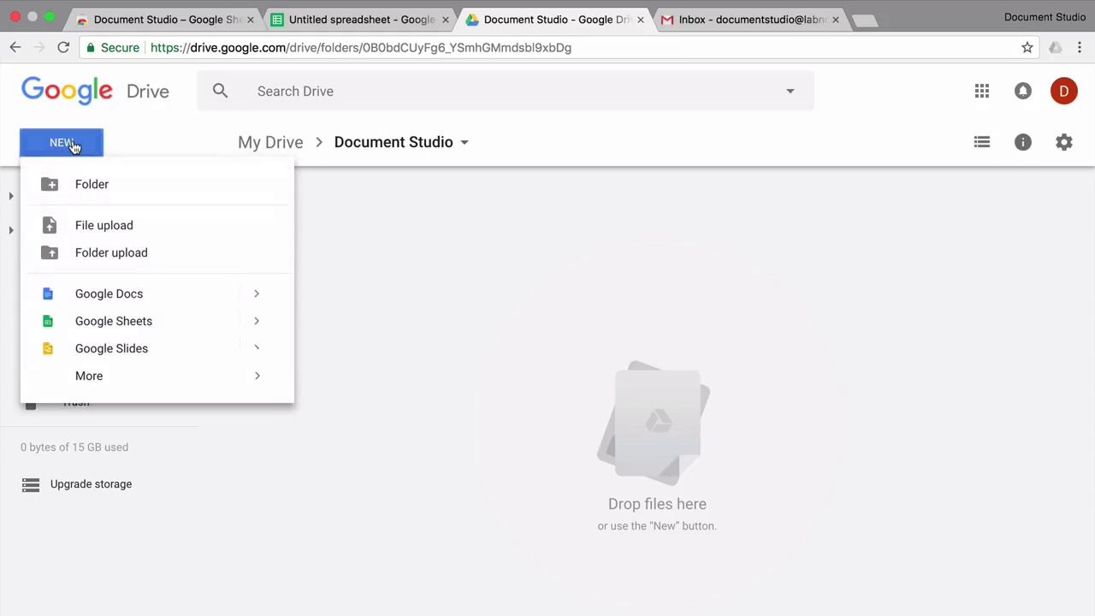
left_click(189, 187)
type("Templates")
left_click(621, 420)
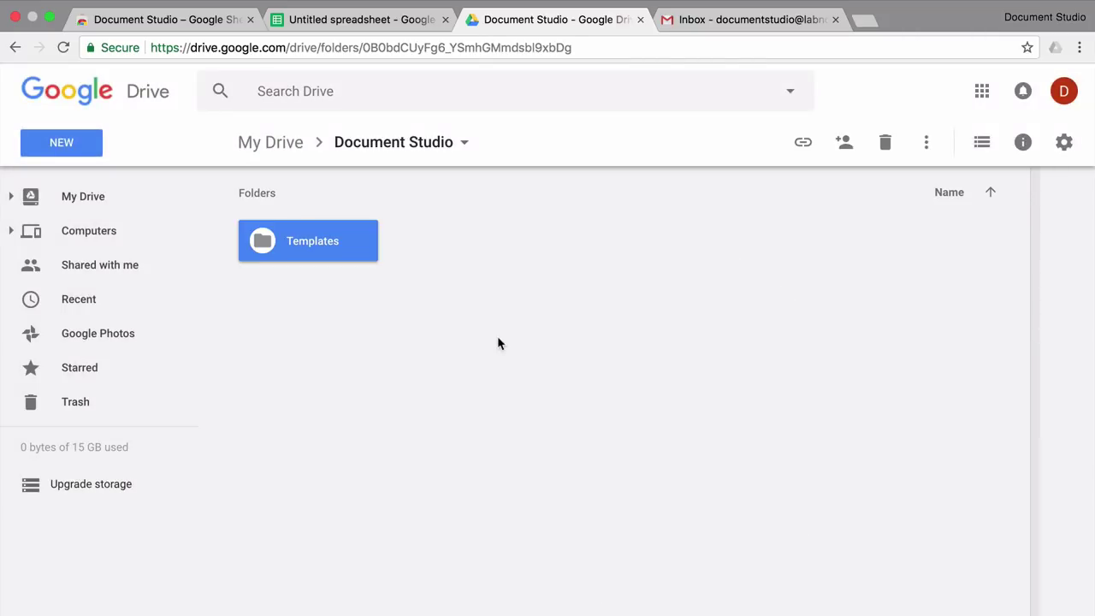
Step: Create a second subfolder named 'Documents', then open the Templates folder
left_click(49, 149)
left_click(80, 185)
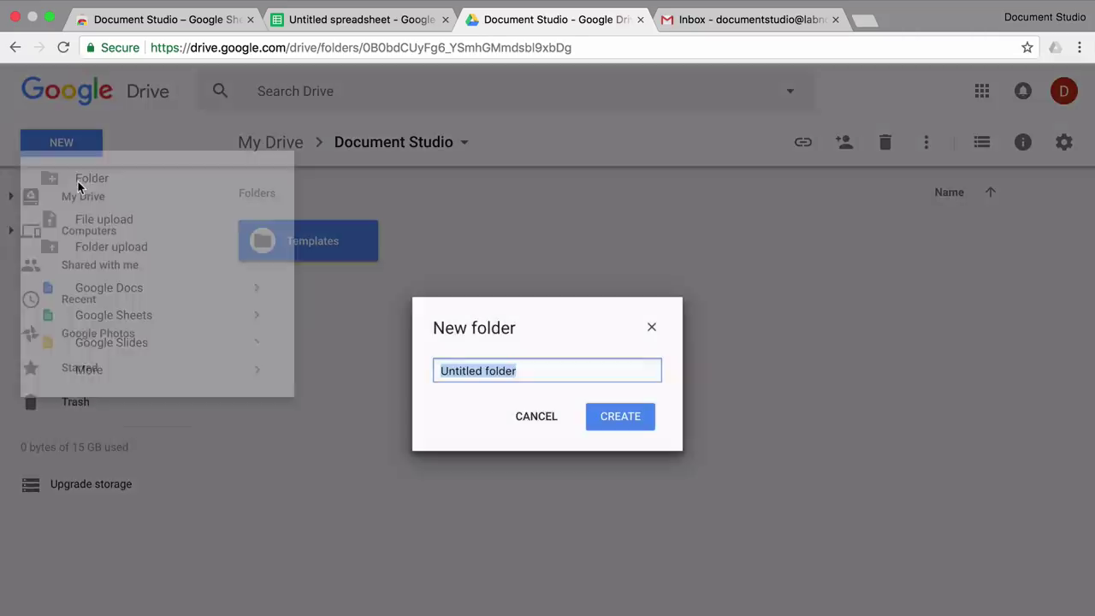
type("Docment")
key("BackSpace")
key("BackSpace")
key("BackSpace")
key("BackSpace")
type("umn")
key("BackSpace")
type("ents")
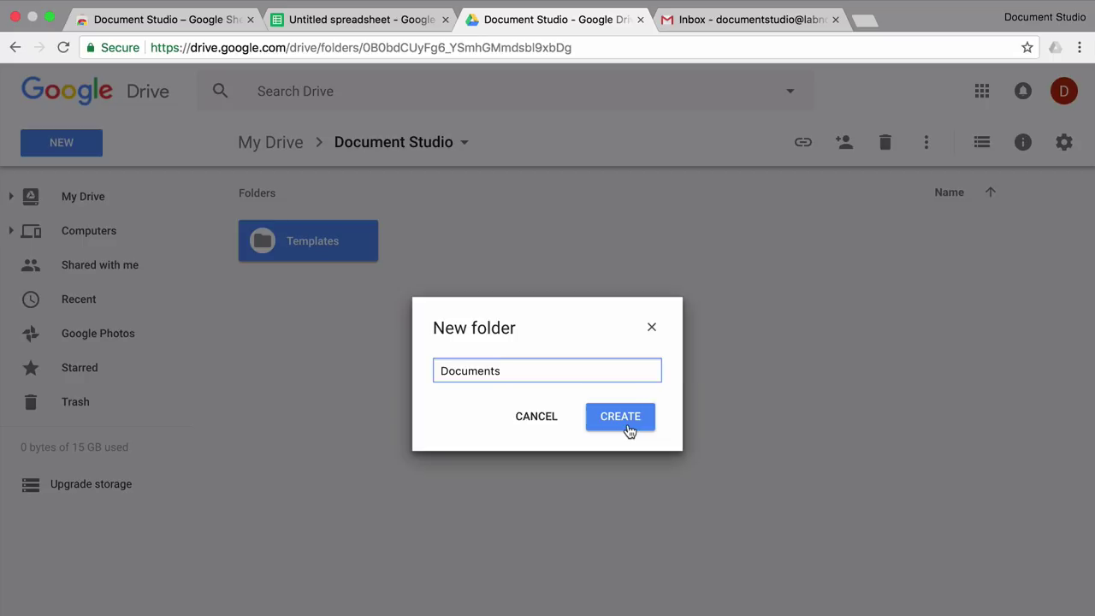
left_click(629, 428)
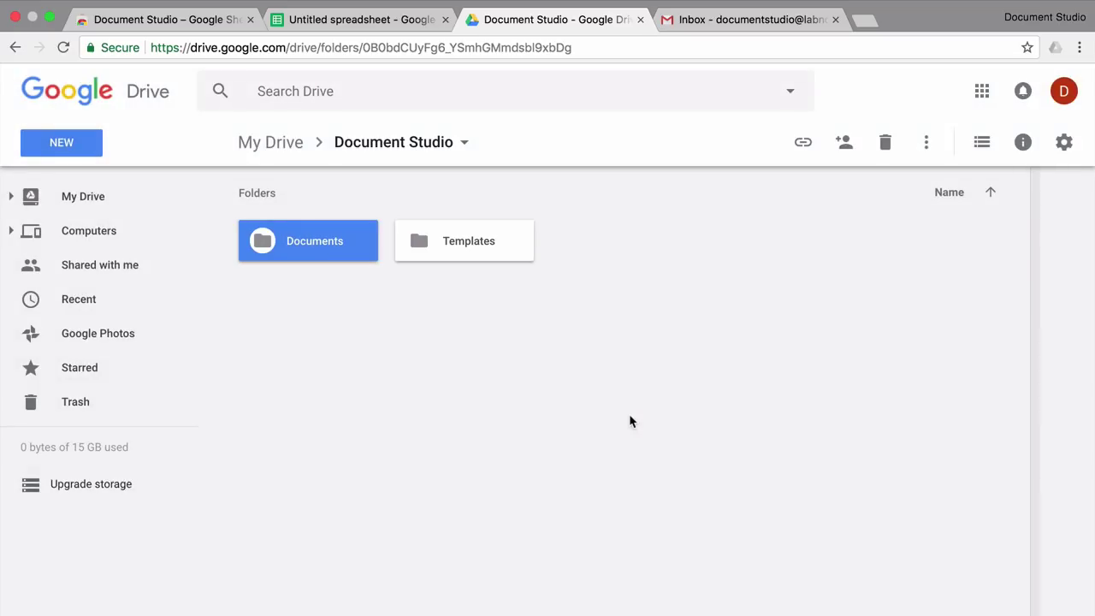
double_click(489, 242)
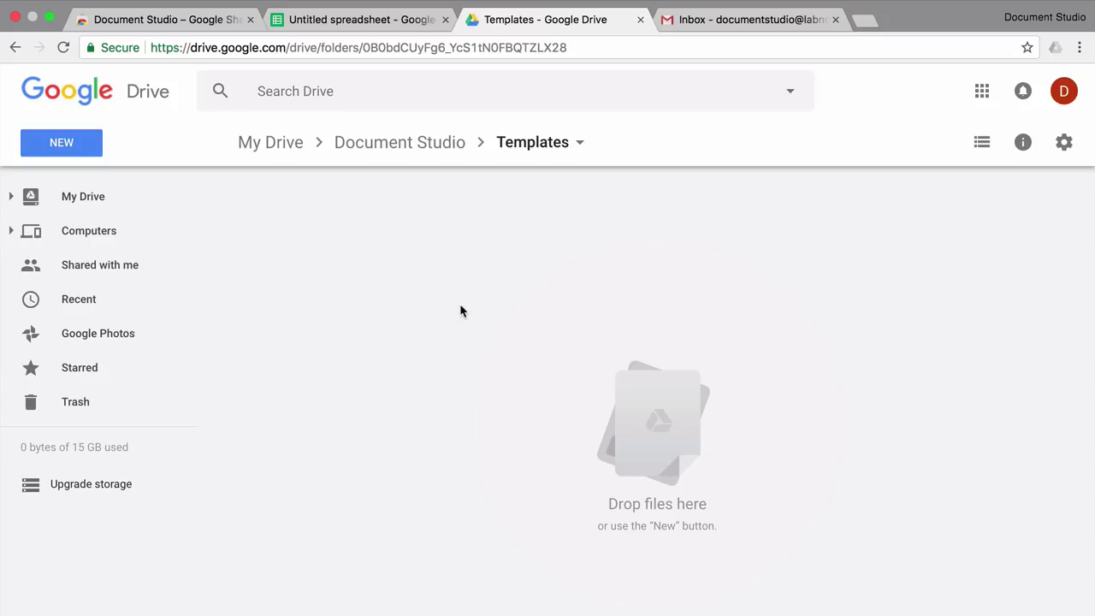
Step: Create a Google Doc from the Geometric Business letter template in the Letters gallery
left_click(89, 159)
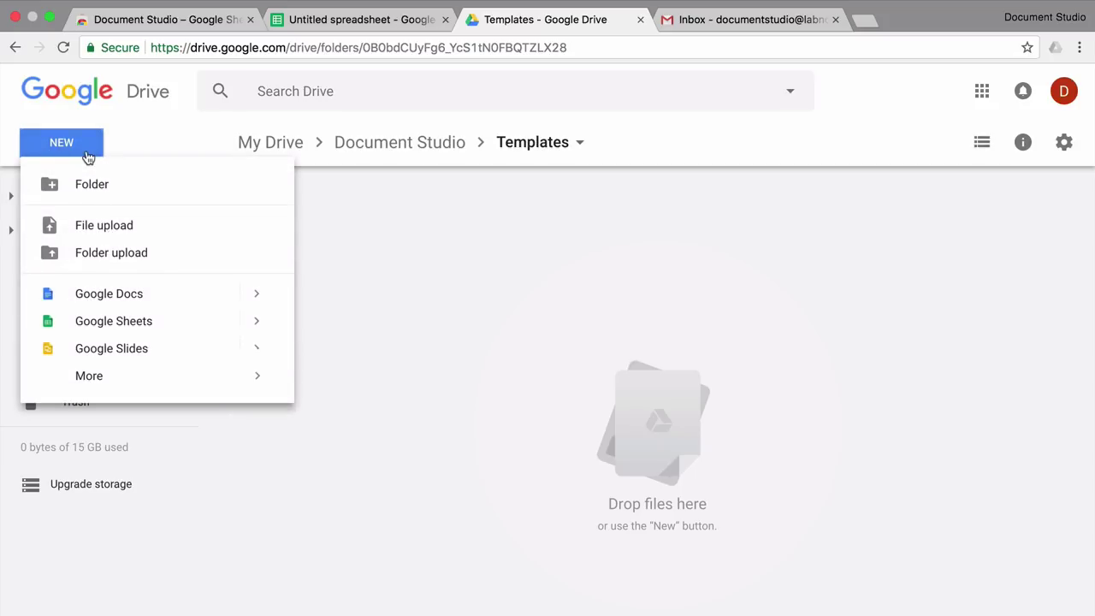
left_click(257, 296)
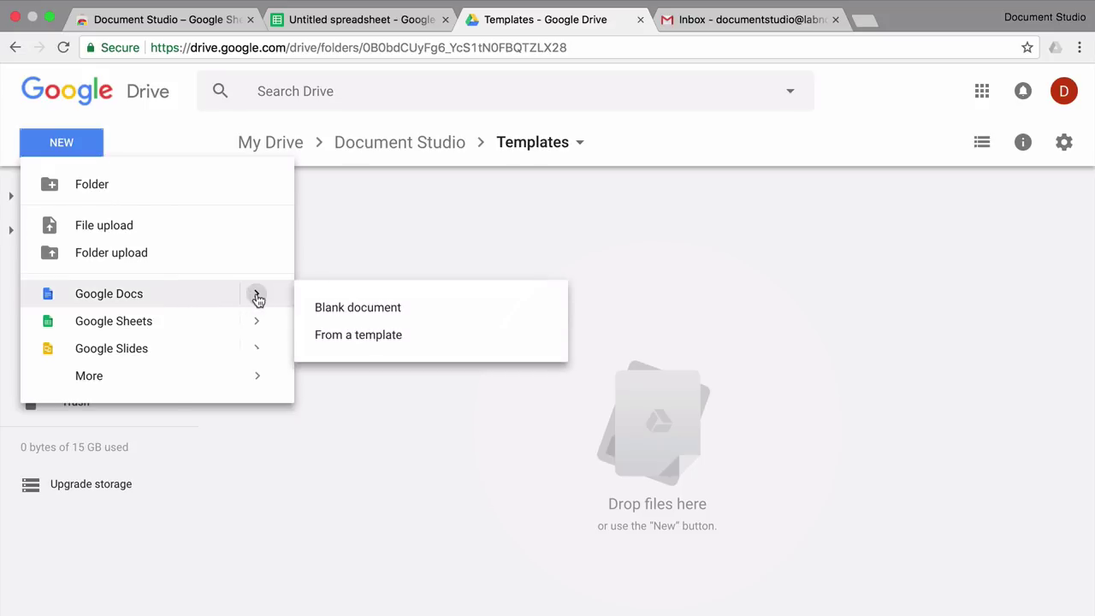
left_click(377, 339)
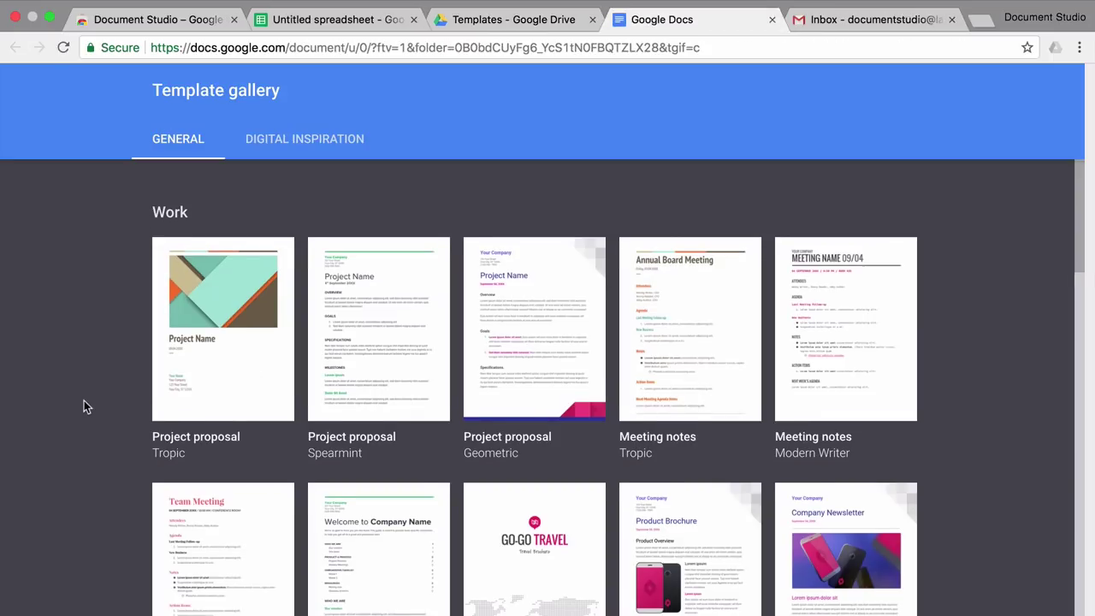
scroll(83, 402, "down", 6)
scroll(84, 402, "down", 5)
scroll(84, 402, "down", 3)
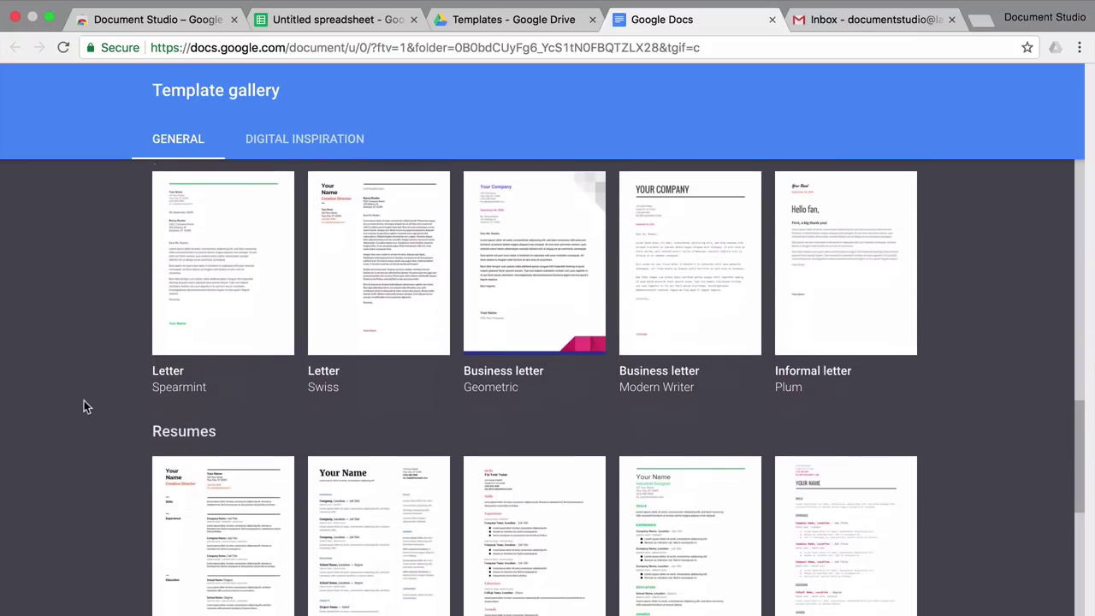
scroll(84, 402, "up", 2)
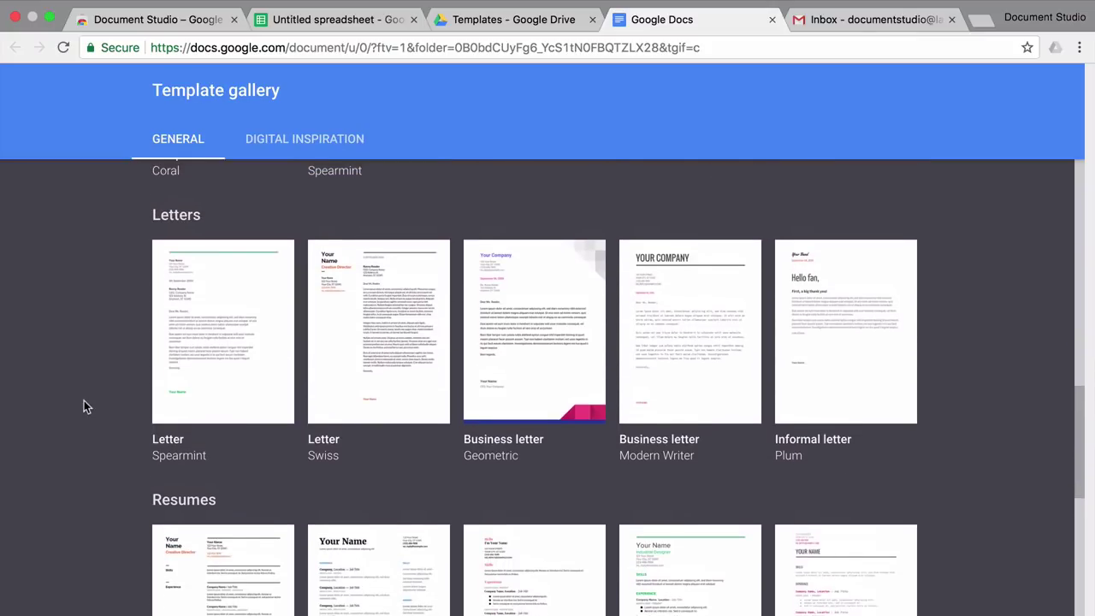
left_click(537, 346)
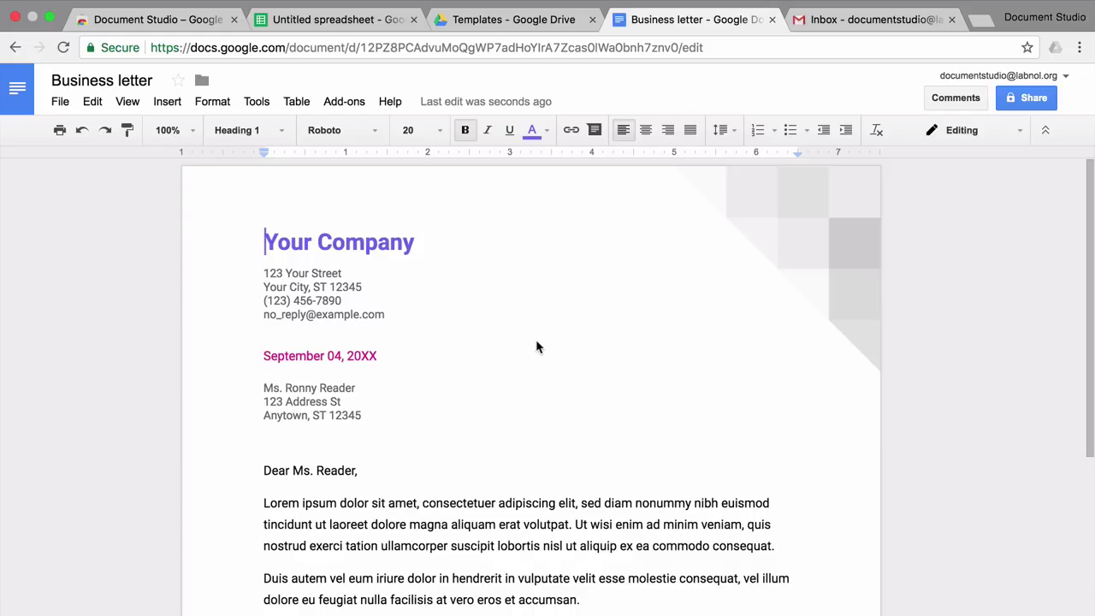
Step: Rename the document to 'Template for Business letter'
left_click(51, 81)
type("Template fo")
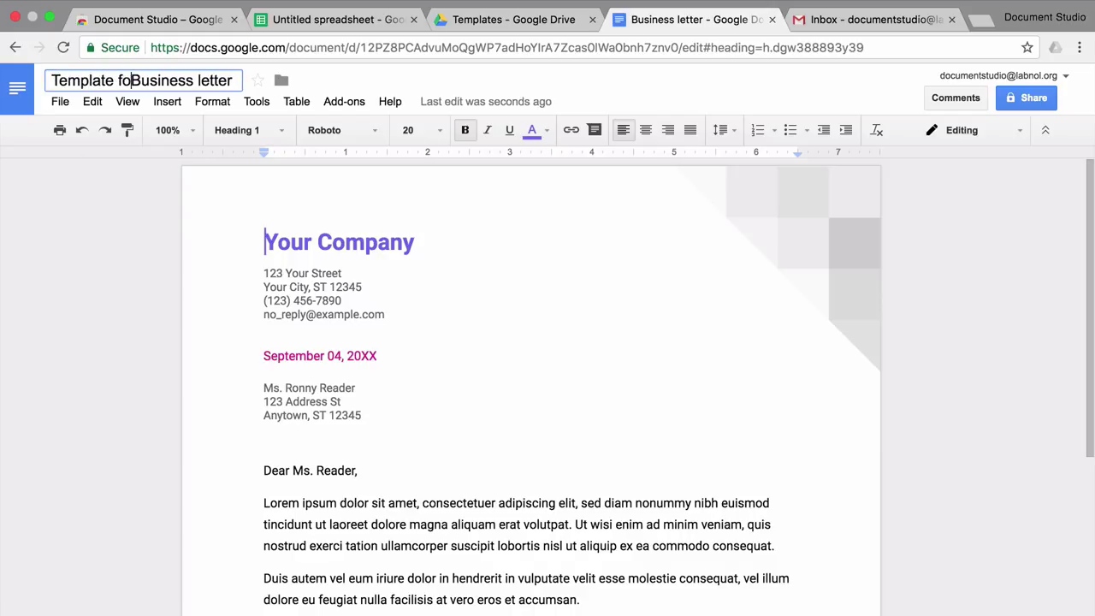
type("r")
key("Return")
Step: Change the letterhead to 'Document Studio', the date to August 15, 2017, and delete the recipient address
key("ctrl+shift+Right")
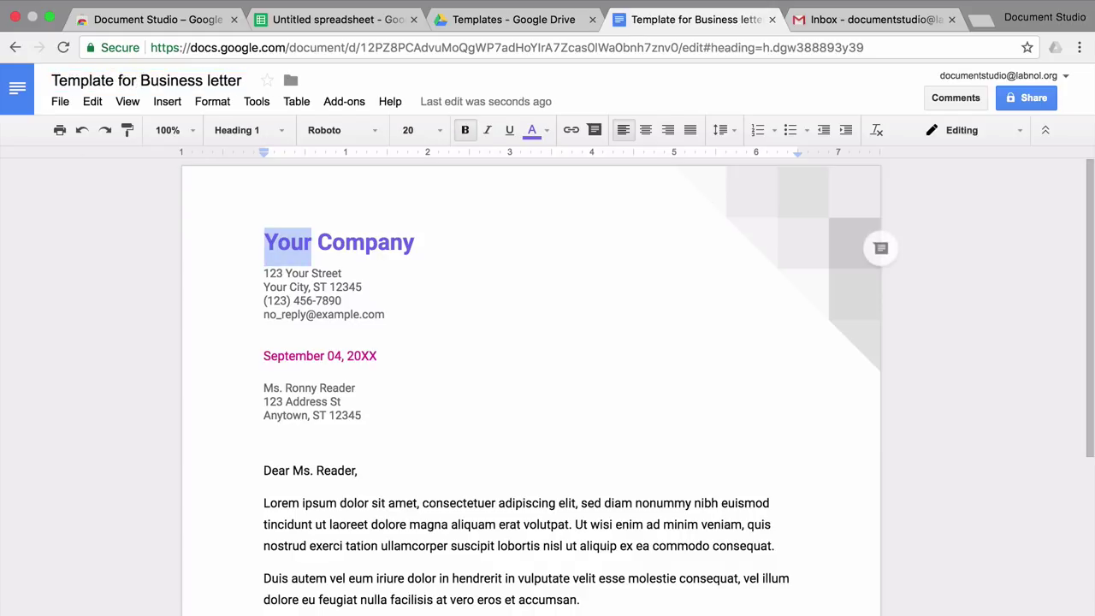
key("ctrl+shift+Right")
type("Do")
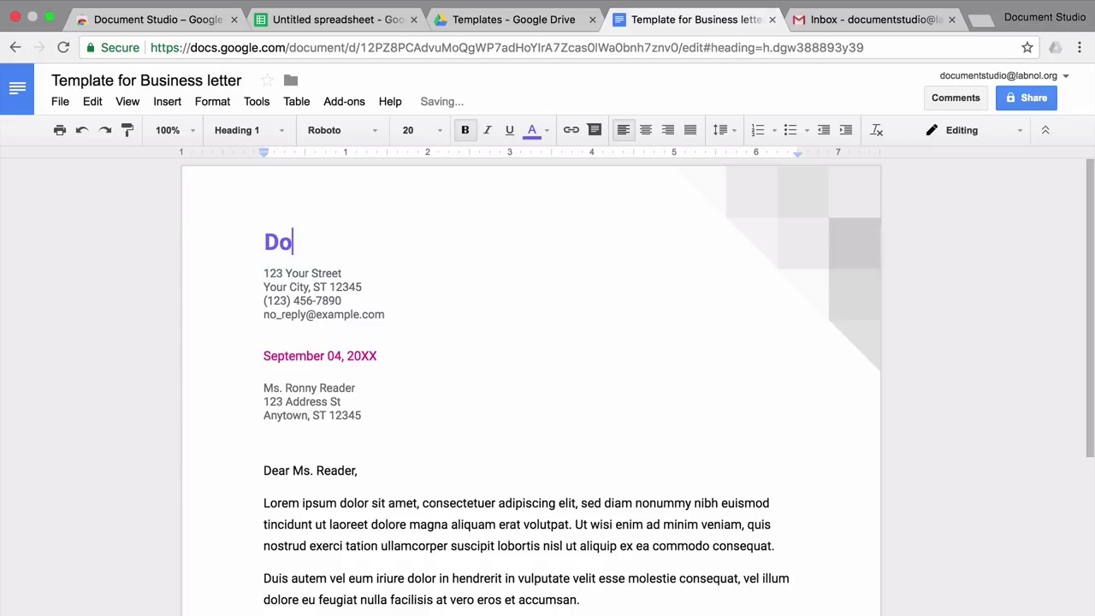
type("cument Studio")
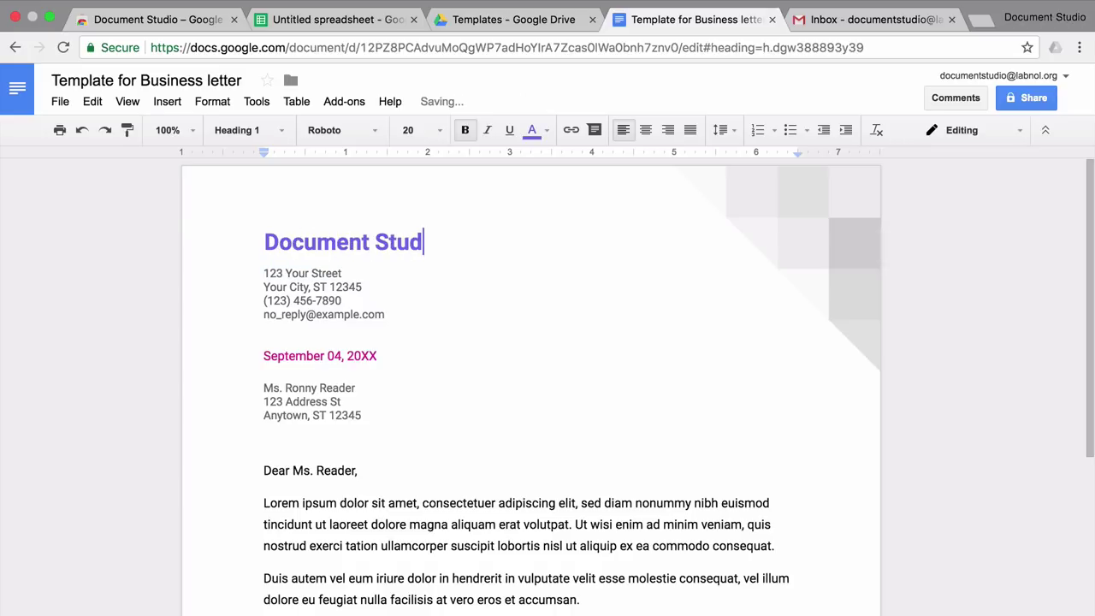
key("Down")
key("Down")
key("Down")
key("Down")
key("Down")
key("Down")
key("shift+End")
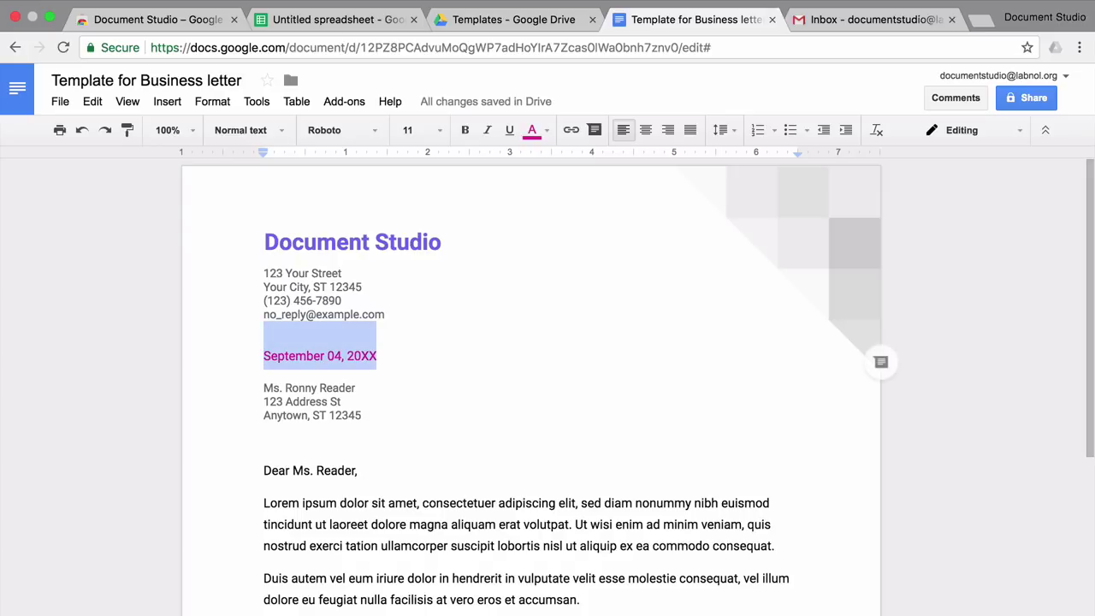
type("August")
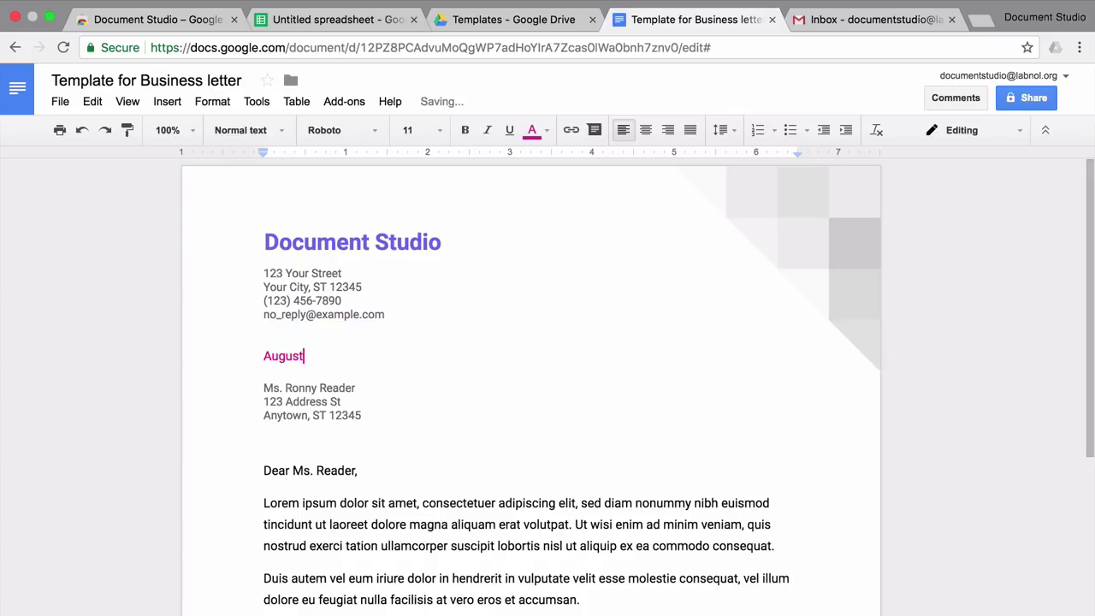
type(" 15, 20")
key("Down")
key("Down")
key("Home")
key("shift+Down")
key("shift+Down")
key("shift+Down")
key("BackSpace")
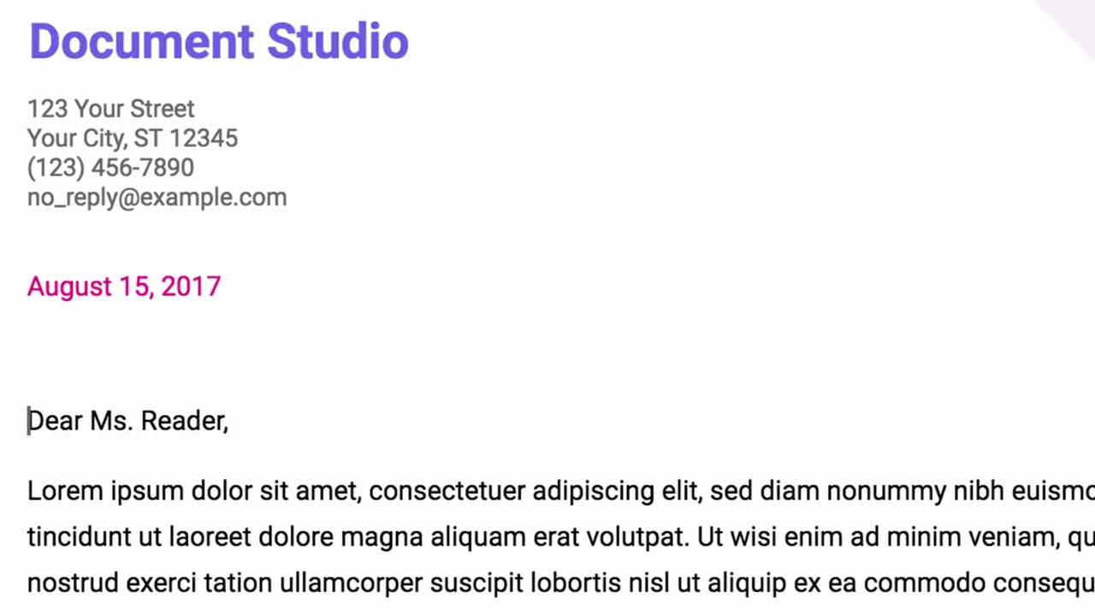
Step: Replace the greeting's sample name with the {{Customer Name}} placeholder
double_click(184, 420)
key("BackSpace")
key("BackSpace")
key("BackSpace")
key("BackSpace")
key("BackSpace")
type("Customer Name")
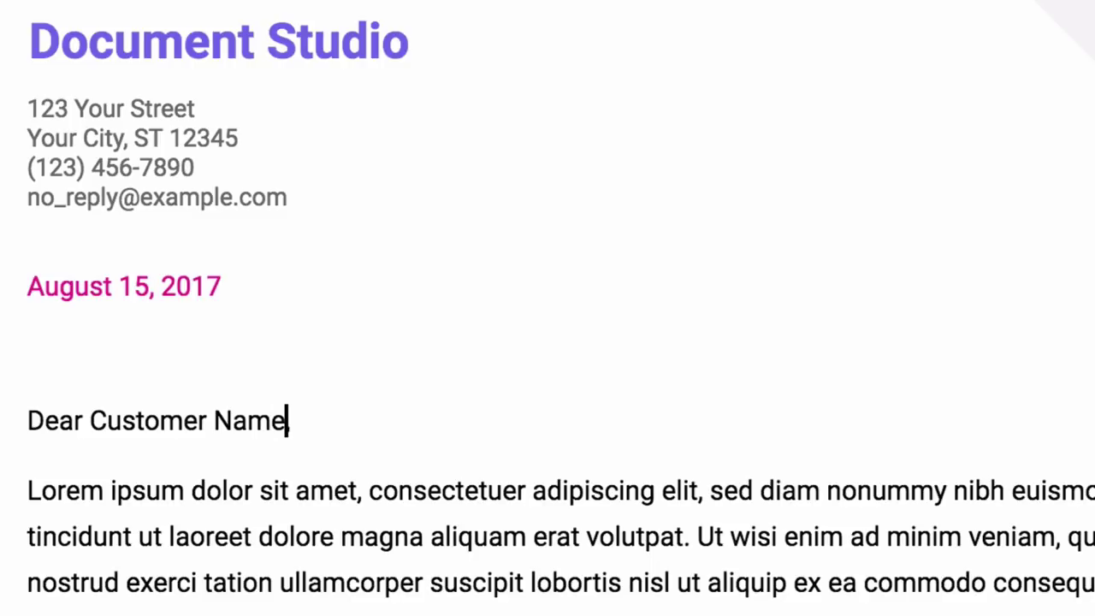
type("}}")
key("Left")
key("Left")
key("Left")
key("Left")
key("Left")
key("Left")
key("Left")
key("Left")
key("Left")
key("Left")
key("Left")
key("Left")
key("Left")
key("Left")
key("Left")
type("{{")
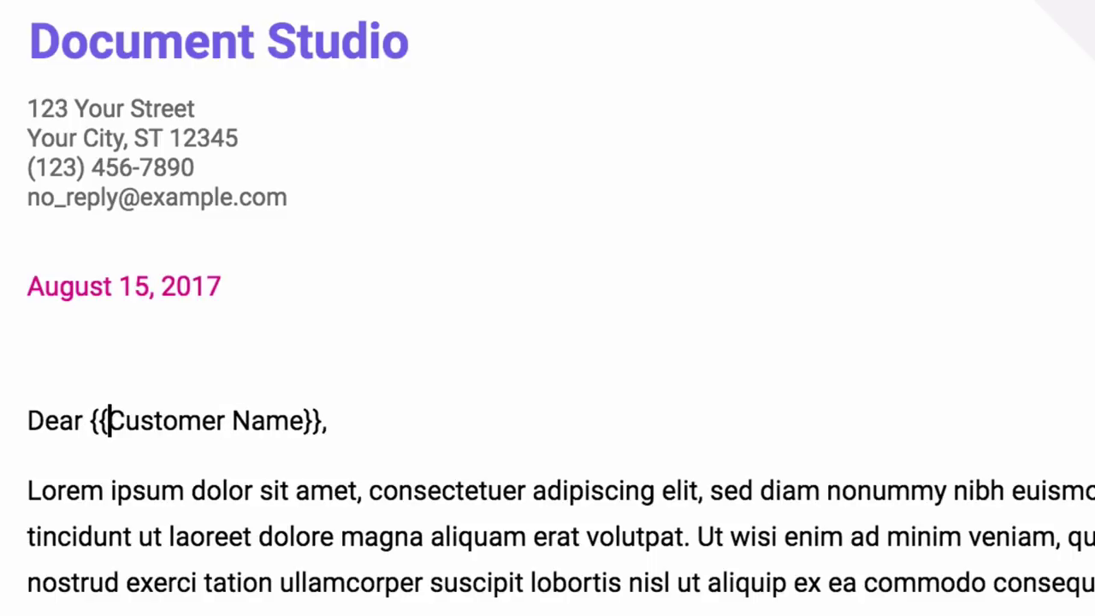
left_click(328, 420)
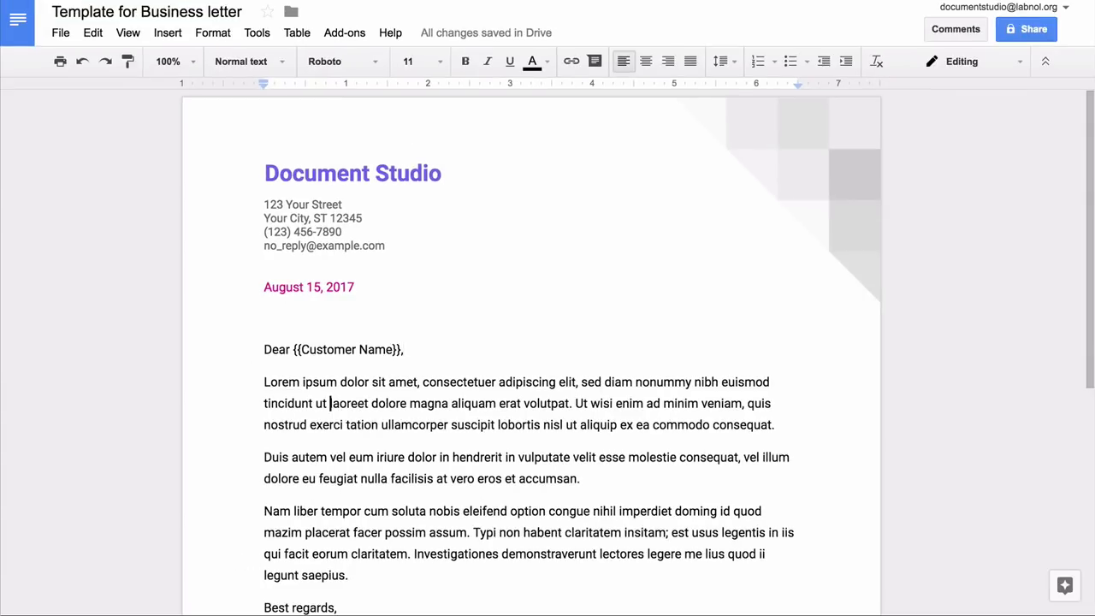
Step: Rewrite the body with {{Invoice ID}}, {{Days Past Due}}, {{Invoice Amount}} and a prompt-attention request
triple_click(329, 402)
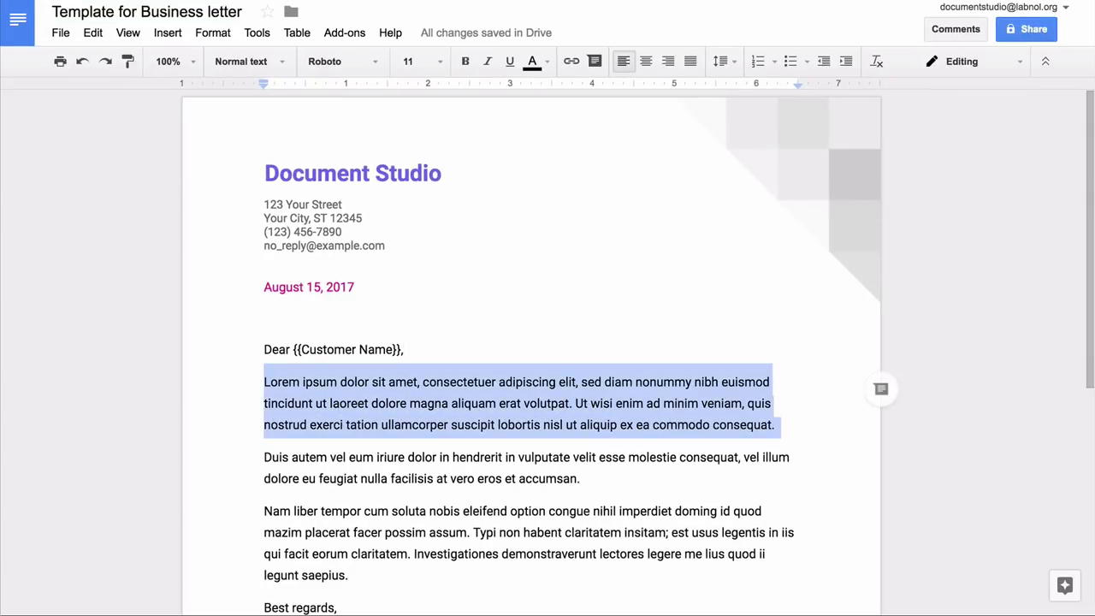
type("This is a friendly remind")
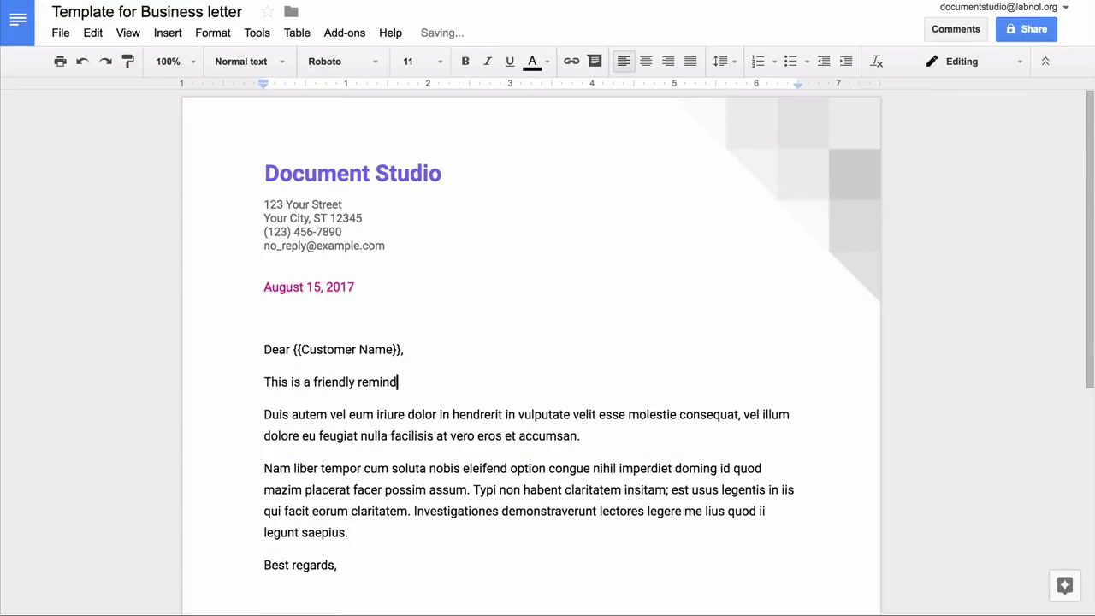
type("er to let you know that your invoice")
type(" Invoice ID")
key("ctrl+Left")
key("ctrl+Left")
type("{{")
key("End")
type("}} is {{Days Past Due}}")
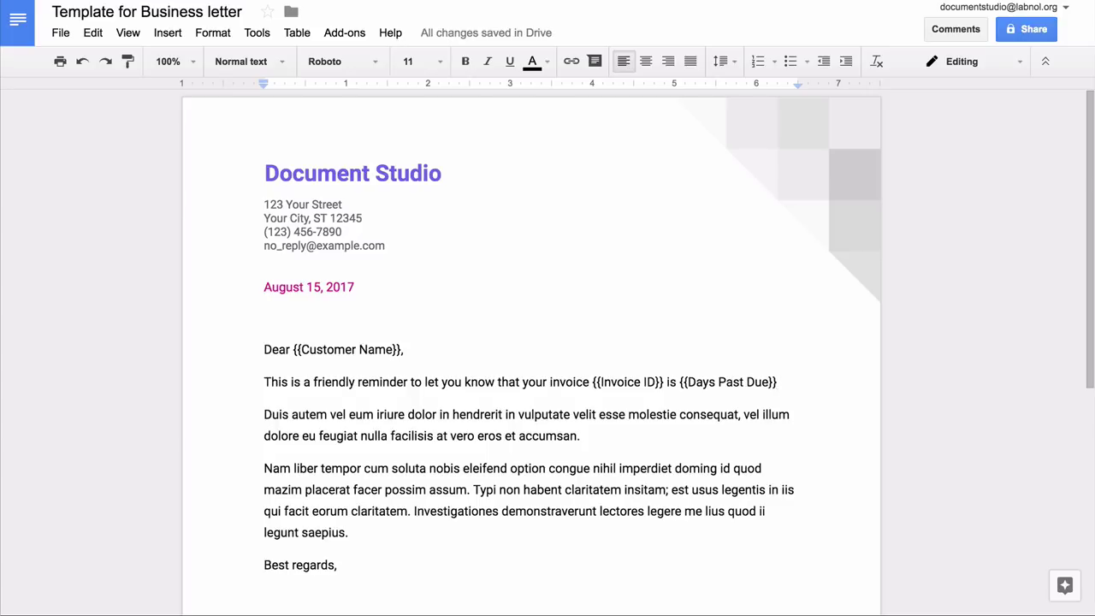
type(" days past due.")
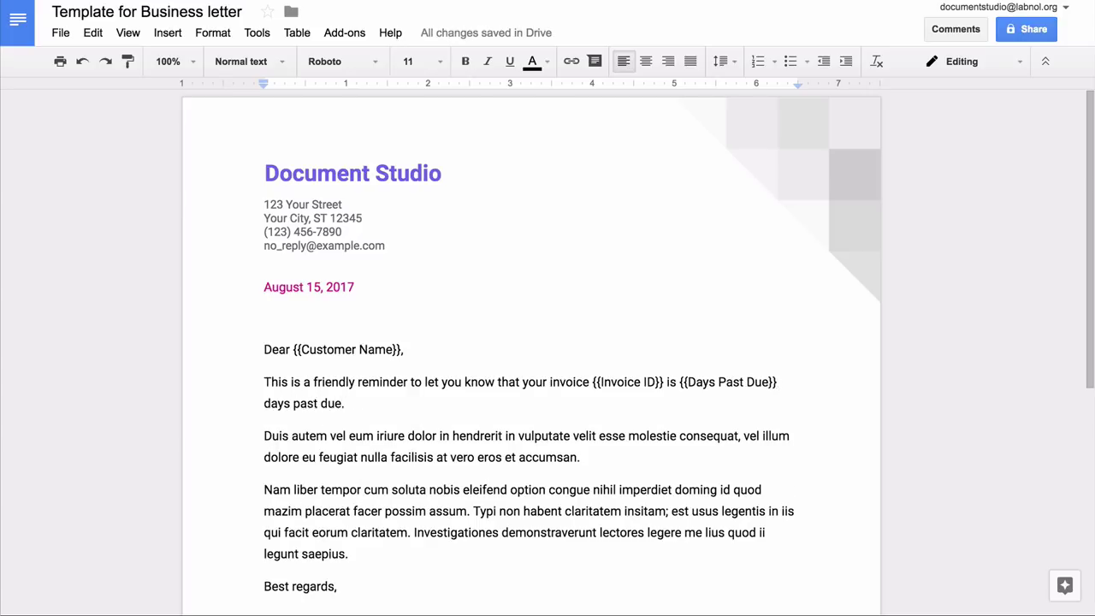
key("Right")
key("ctrl+shift+Down")
type("The outstandi")
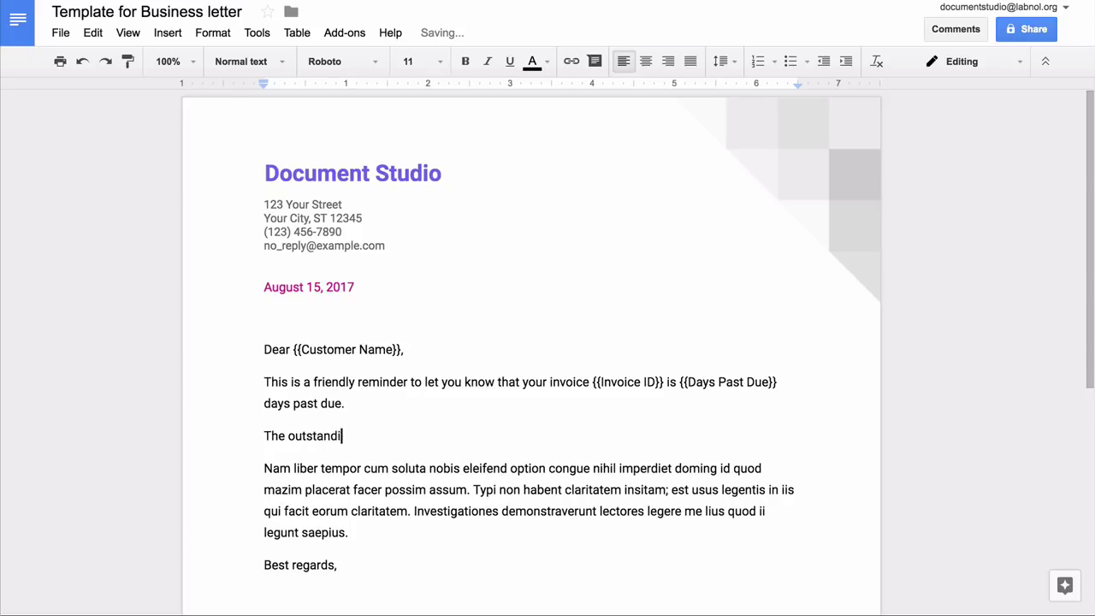
type("ng amount is {{Invoice Amount}}.")
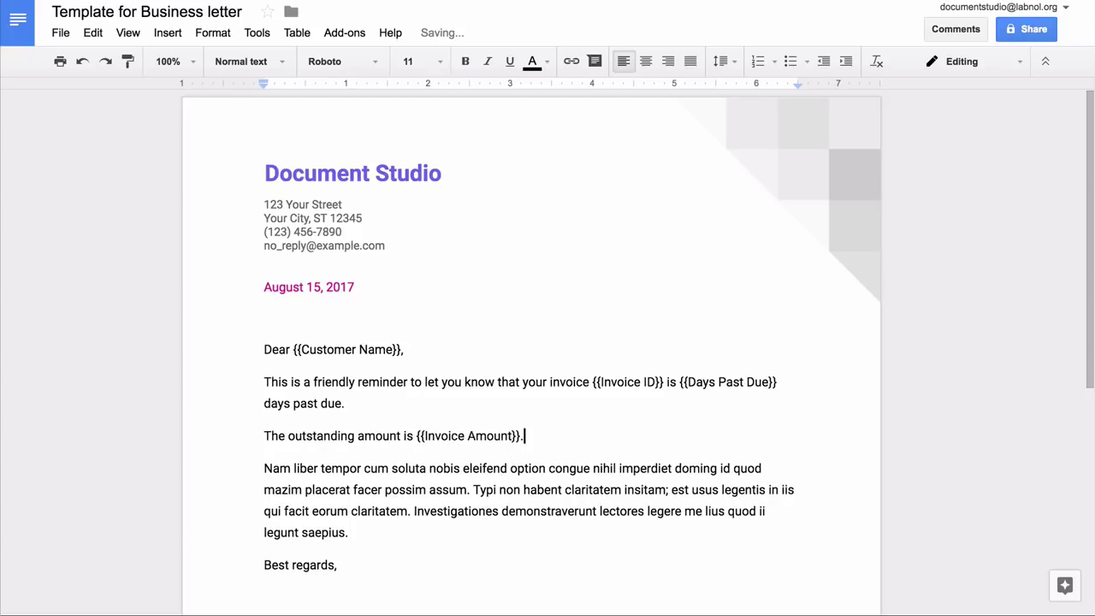
key("Right")
key("ctrl+shift+Down")
type("We would appreciate your ")
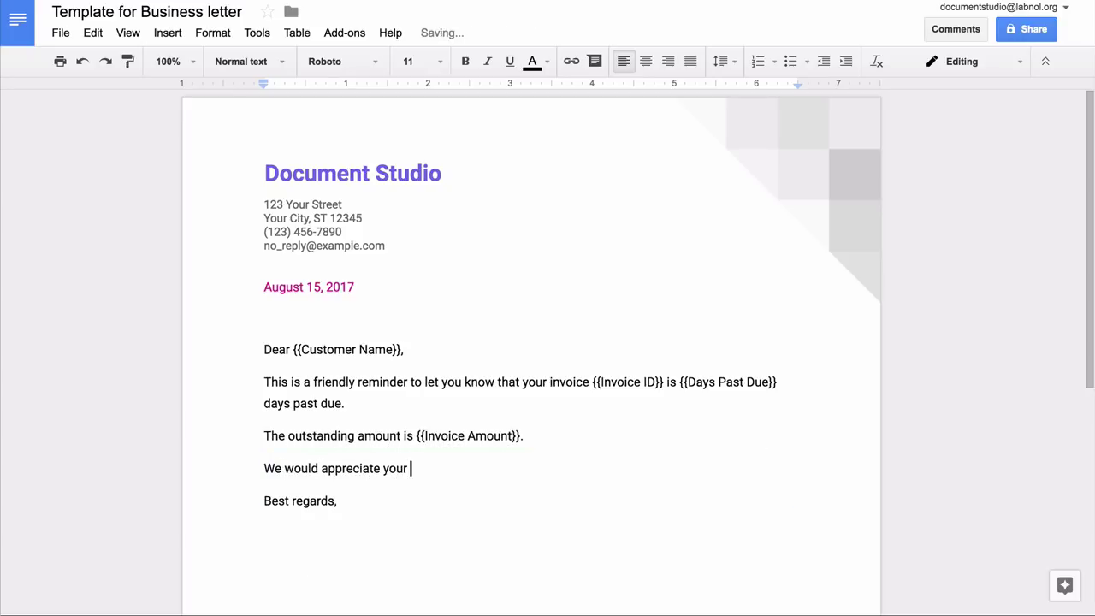
type("prompt attention to this matter")
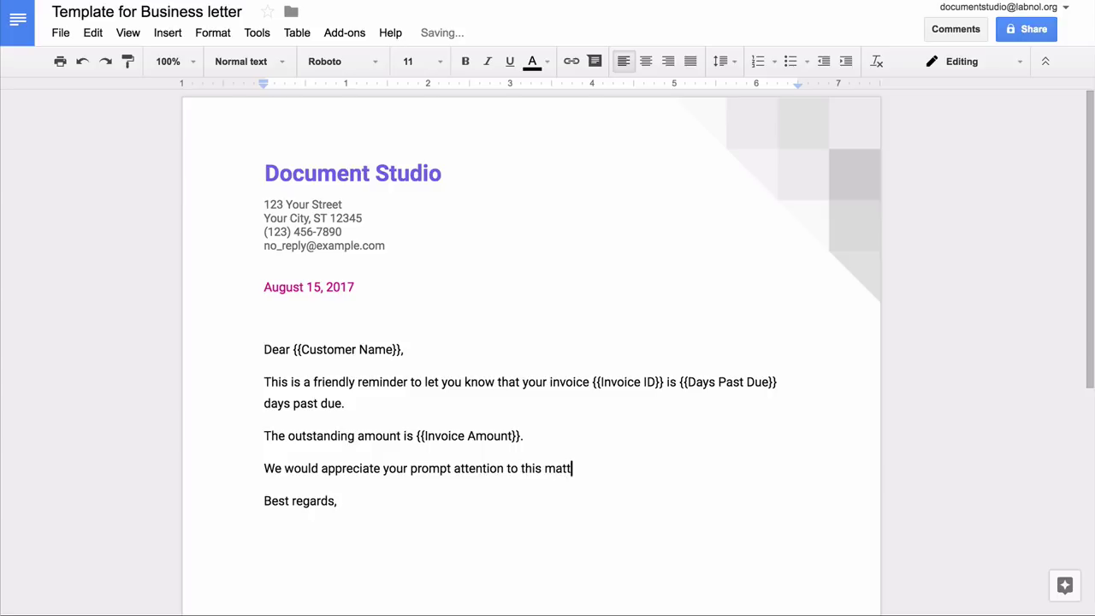
Step: Replace the signature placeholder with the sender's name and remove the CEO line and blank lines
key("Down")
key("Down")
key("Down")
key("Down")
key("Down")
key("ctrl+shift+Down")
type("Amit Agarwal")
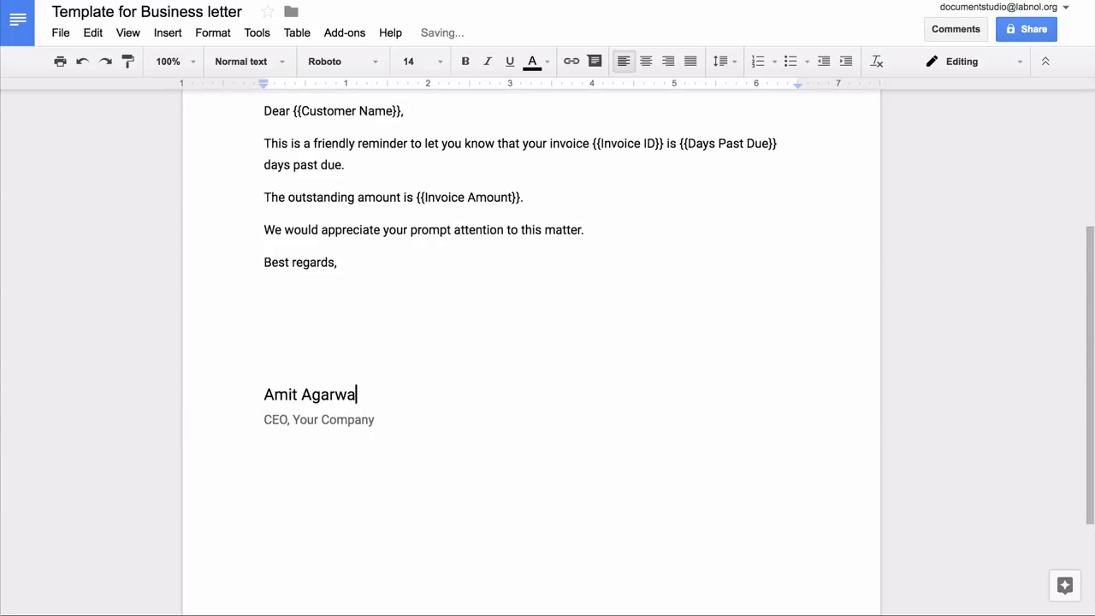
key("Right")
key("ctrl+shift+Down")
key("BackSpace")
key("Home")
key("BackSpace")
key("BackSpace")
key("shift+End")
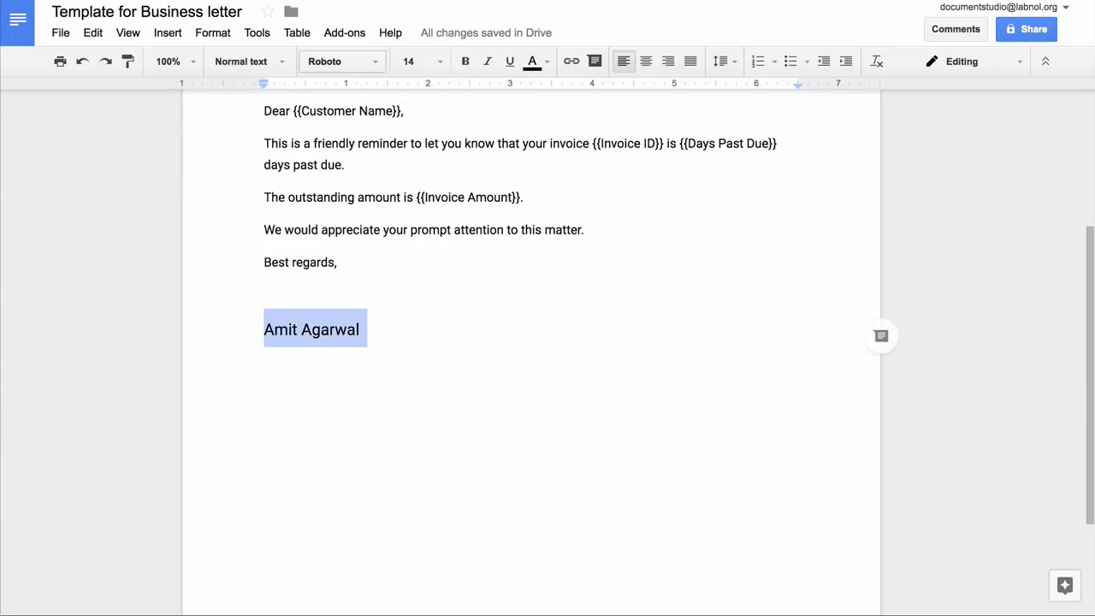
Step: Set the signature to La Belle Aurore font at size 30, slightly enlarged
left_click(342, 61)
left_click(355, 386)
left_click(408, 60)
left_click(426, 273)
key("ctrl+shift+period")
key("ctrl+shift+period")
key("ctrl+shift+period")
key("ctrl+shift+period")
key("Up")
Step: Highlight the {{Invoice Amount}} placeholder in yellow and exit full-screen
scroll(531, 342, "up", 2)
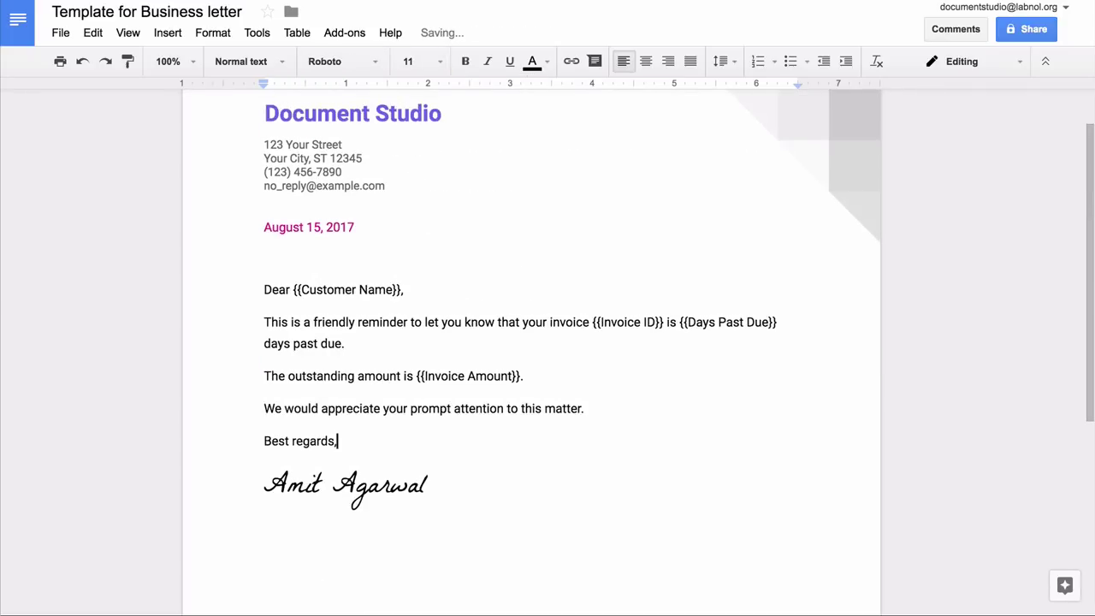
left_click_drag(418, 376, 522, 376)
left_click(594, 61)
left_click(587, 144)
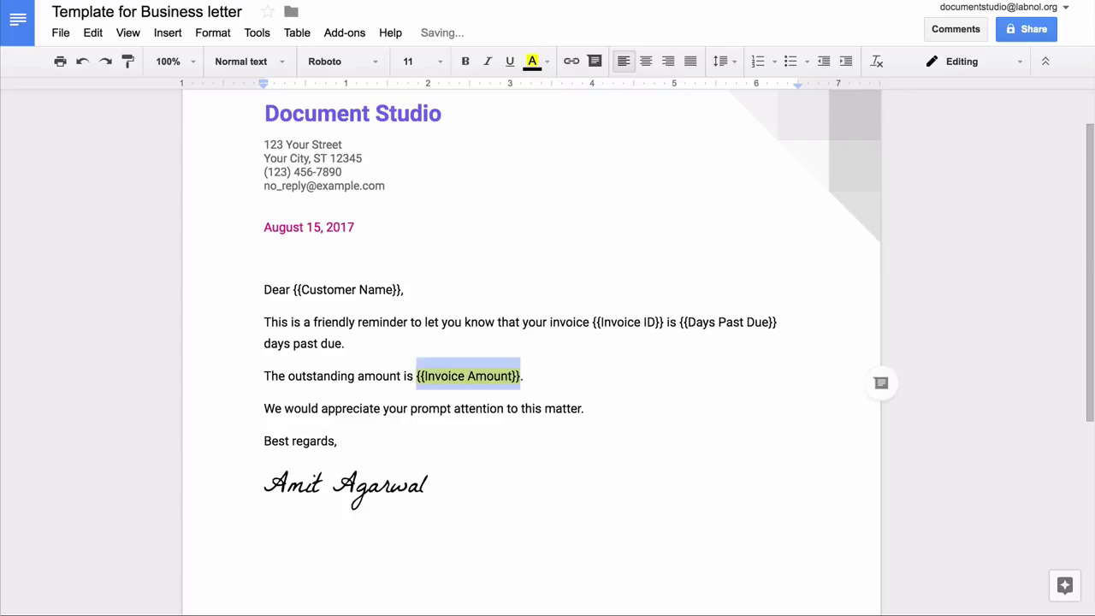
key("Right")
key("Down")
key("Down")
scroll(530, 342, "up", 1)
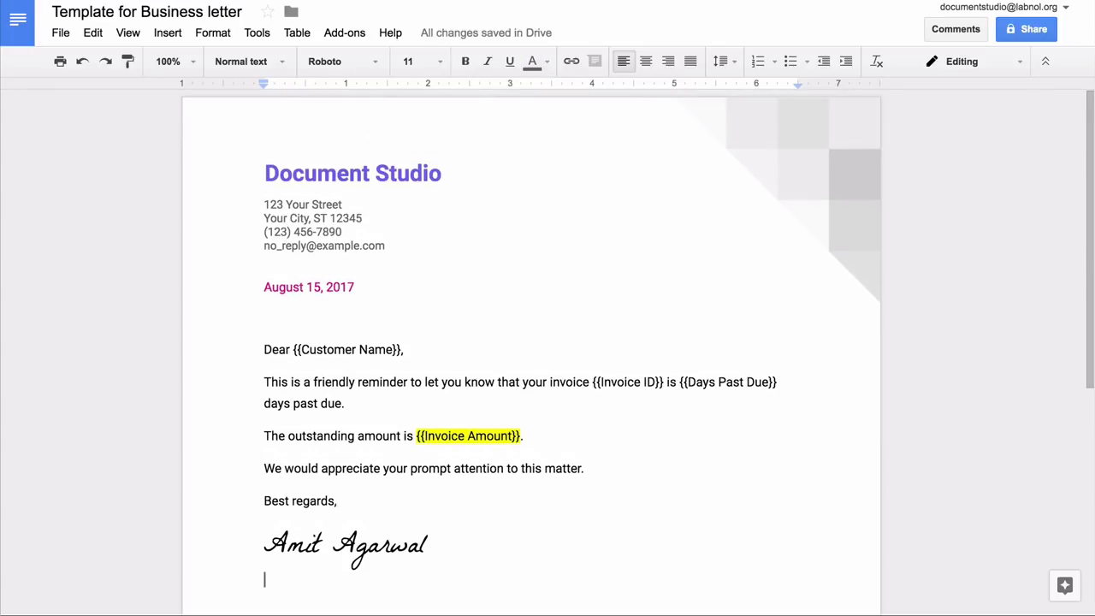
key("ctrl+super+f")
Step: Rename the spreadsheet to 'Business Letter - Data Source'
key("super+2")
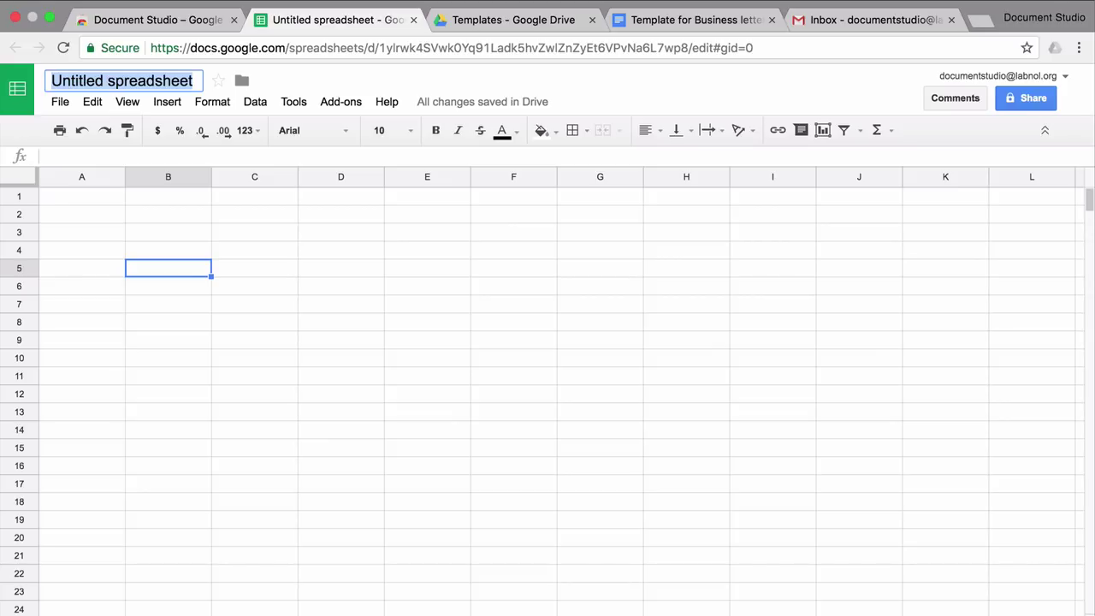
type("B")
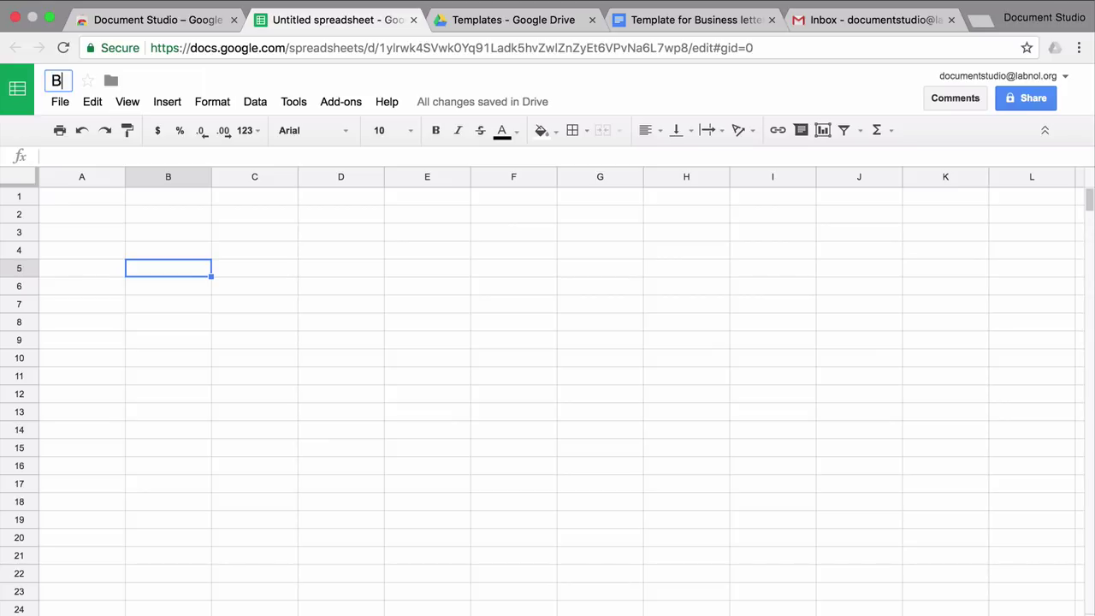
type("usiness Letter - Data Source")
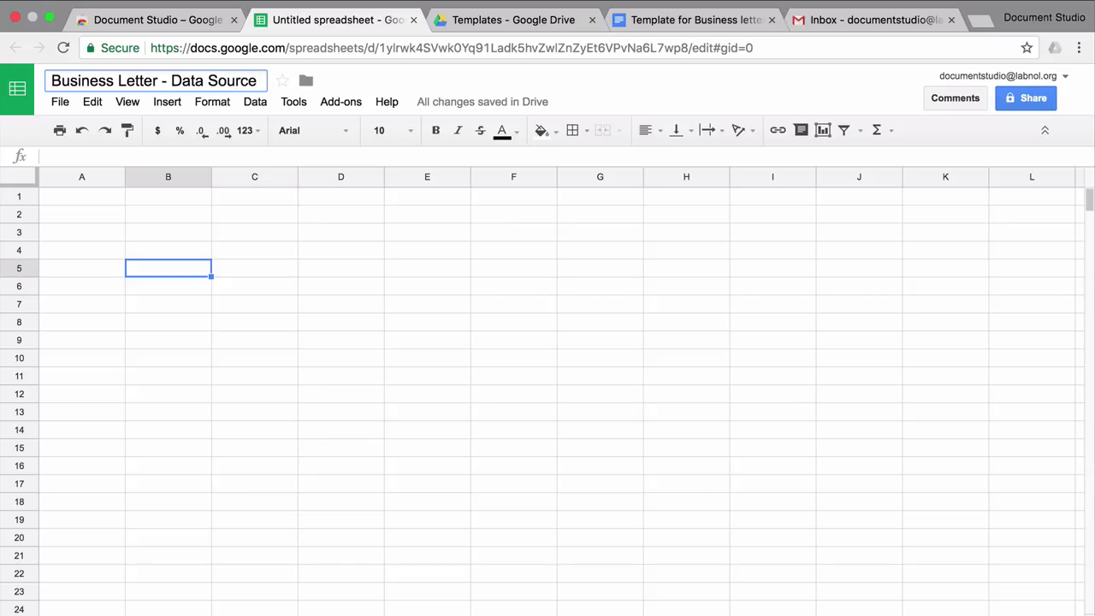
left_click(81, 196)
Step: Enter headers Customer name, Customer Email, Invoice Id, Invoice Amount, Invoice Date in A1:E1
type("Customer")
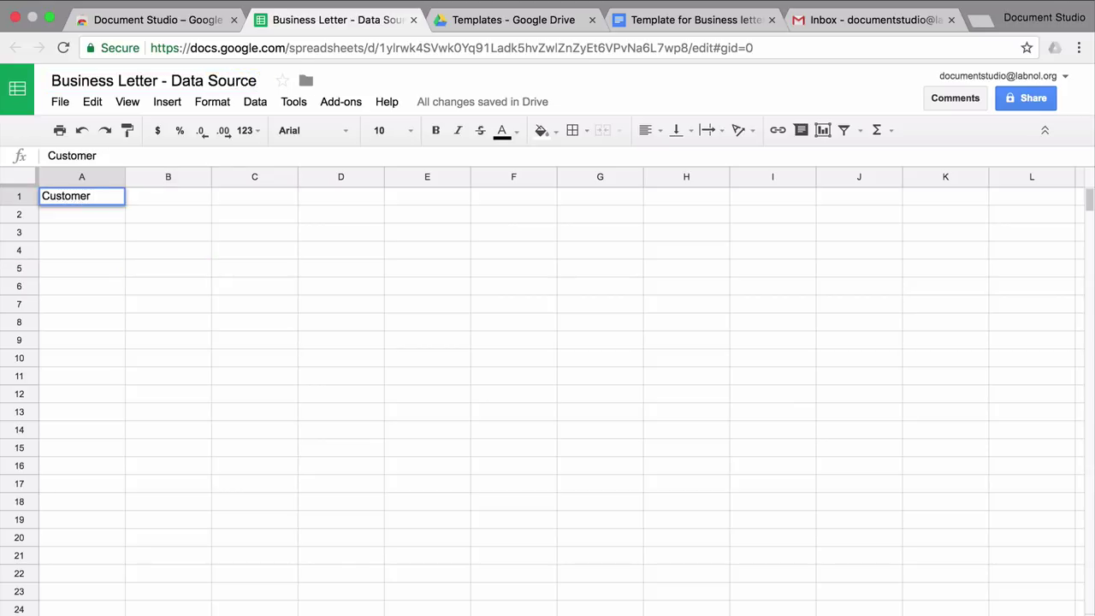
type(" name")
key("Tab")
type("Custe")
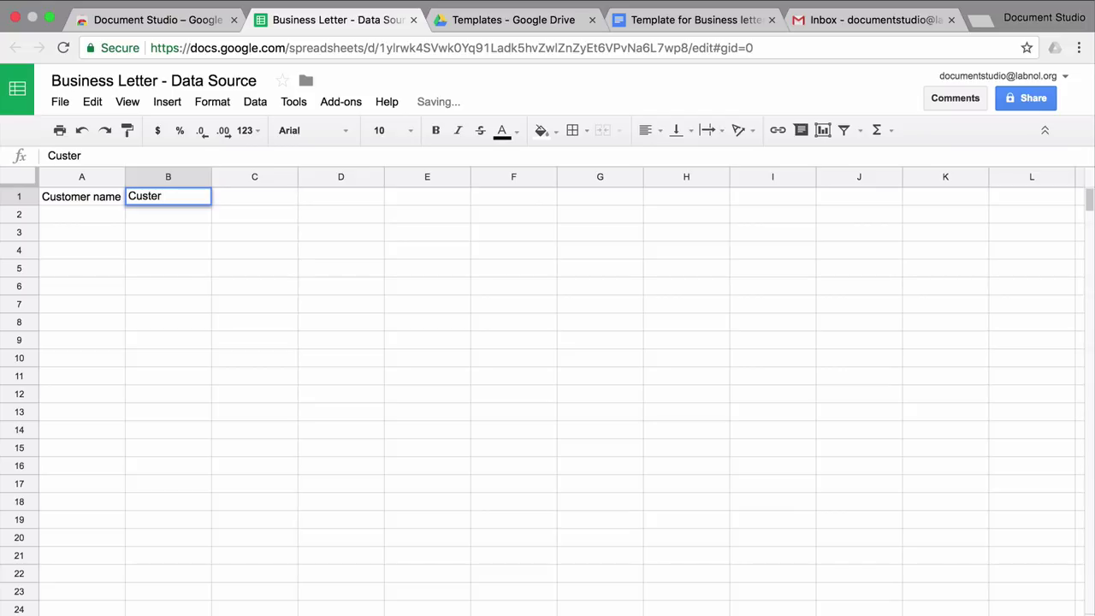
type("mer Email")
key("Tab")
type("Invoice Id")
key("Tab")
type("Invoice Amount")
key("Tab")
type("Invoice Date")
key("Return")
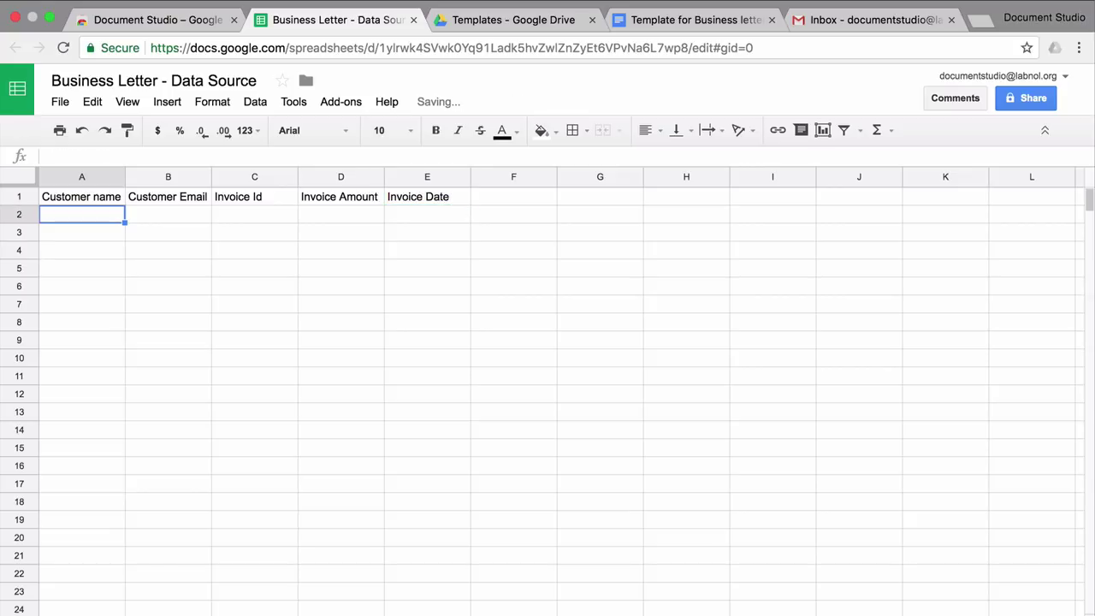
Step: Paste the ten customer invoice rows and apply yellow alternating colours to the sheet
key("super+v")
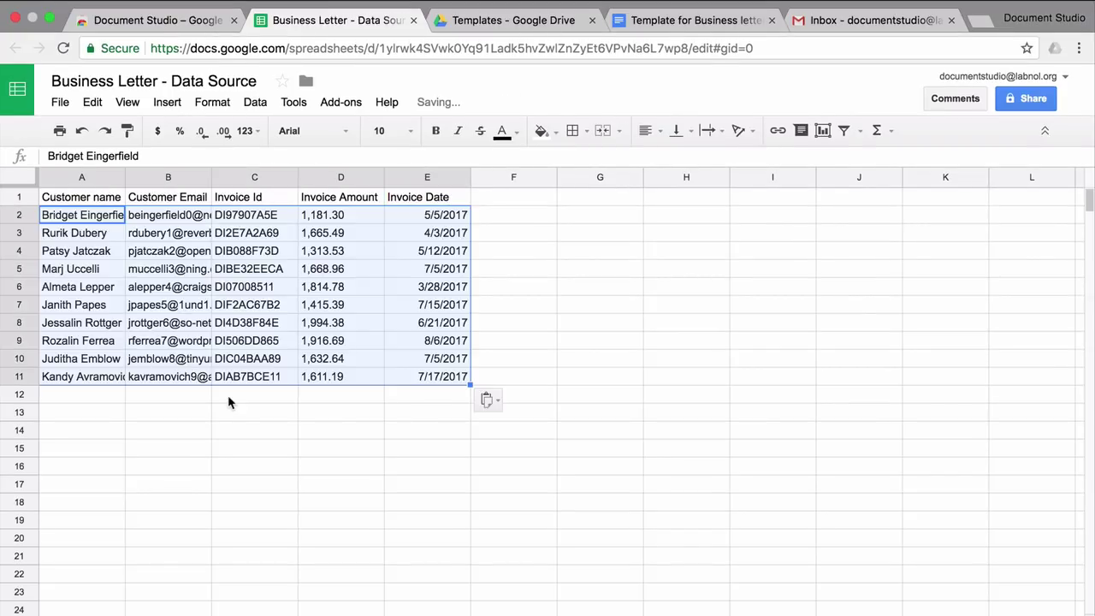
left_click(375, 462)
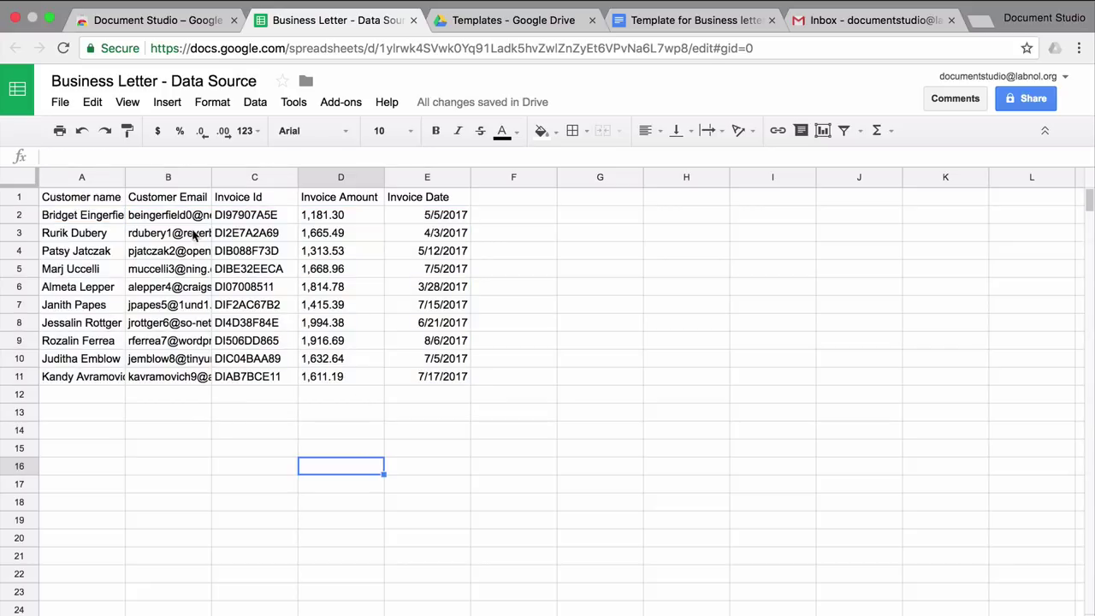
left_click(19, 177)
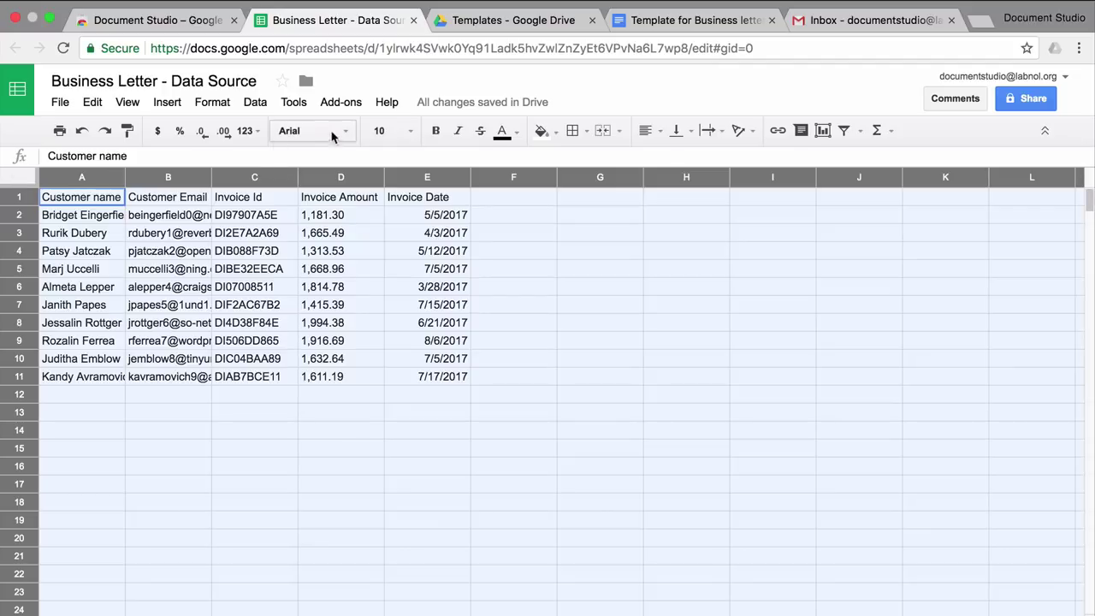
left_click(205, 103)
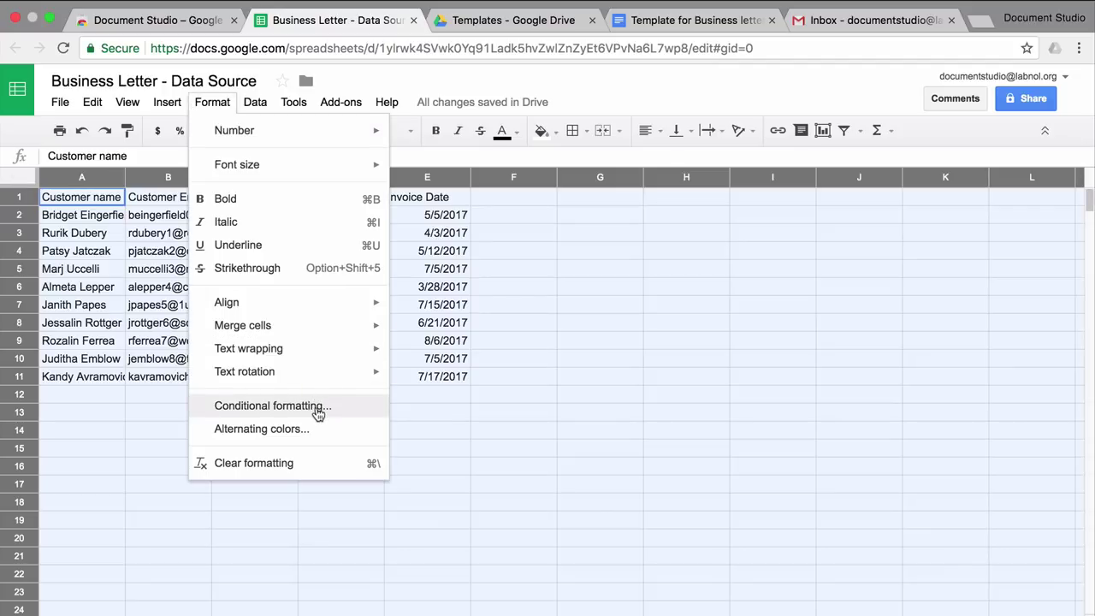
left_click(316, 428)
left_click(1002, 329)
left_click(920, 581)
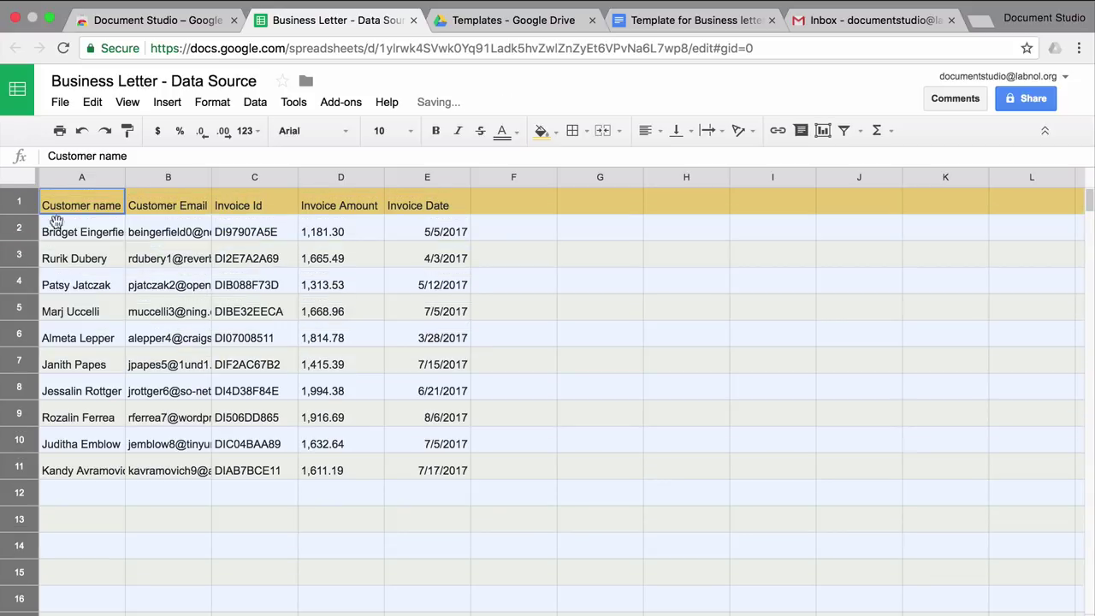
Step: Auto-fit columns A and B, middle-align cells vertically, and set the font to Roboto
double_click(125, 176)
double_click(222, 176)
left_click(676, 130)
left_click(704, 163)
left_click(312, 130)
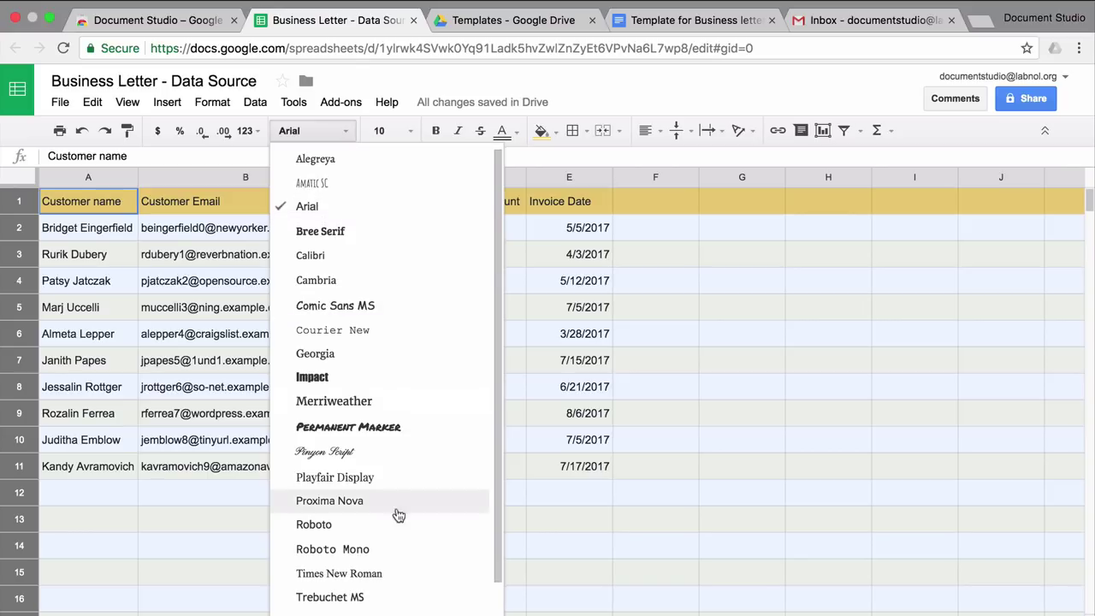
left_click(396, 526)
left_click(313, 510)
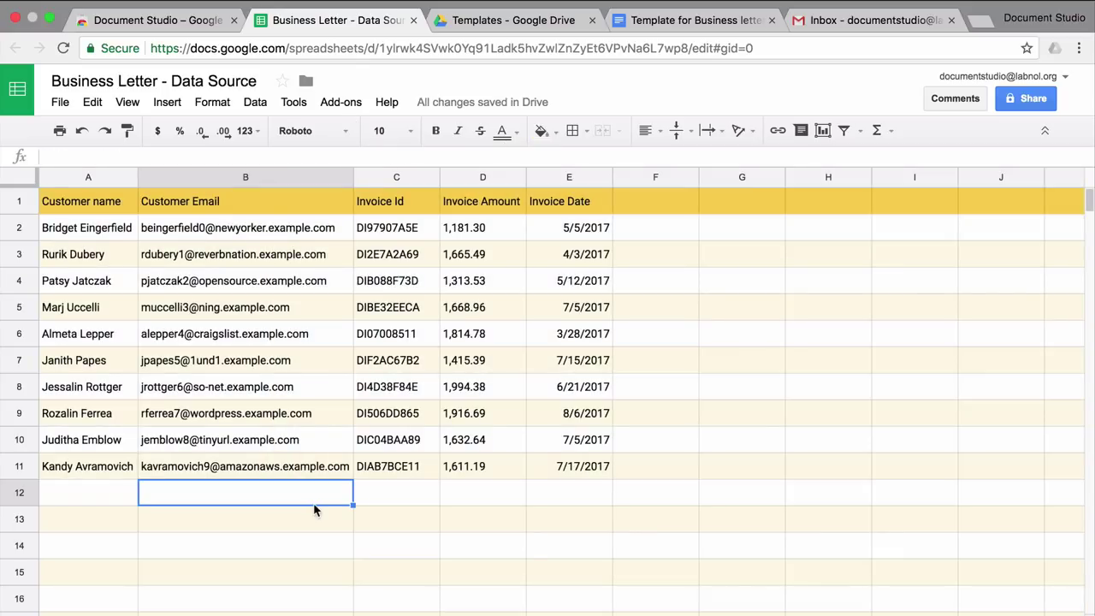
Step: Format the Invoice Amount column as dollar currency
left_click(480, 177)
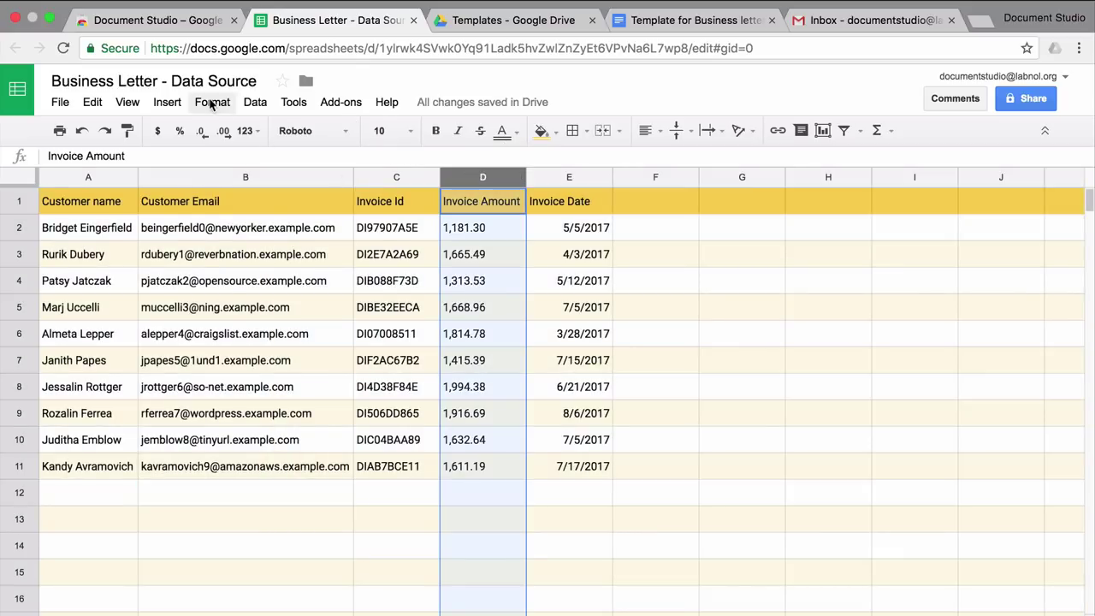
left_click(213, 102)
mouse_move(248, 128)
left_click(479, 320)
left_click(568, 518)
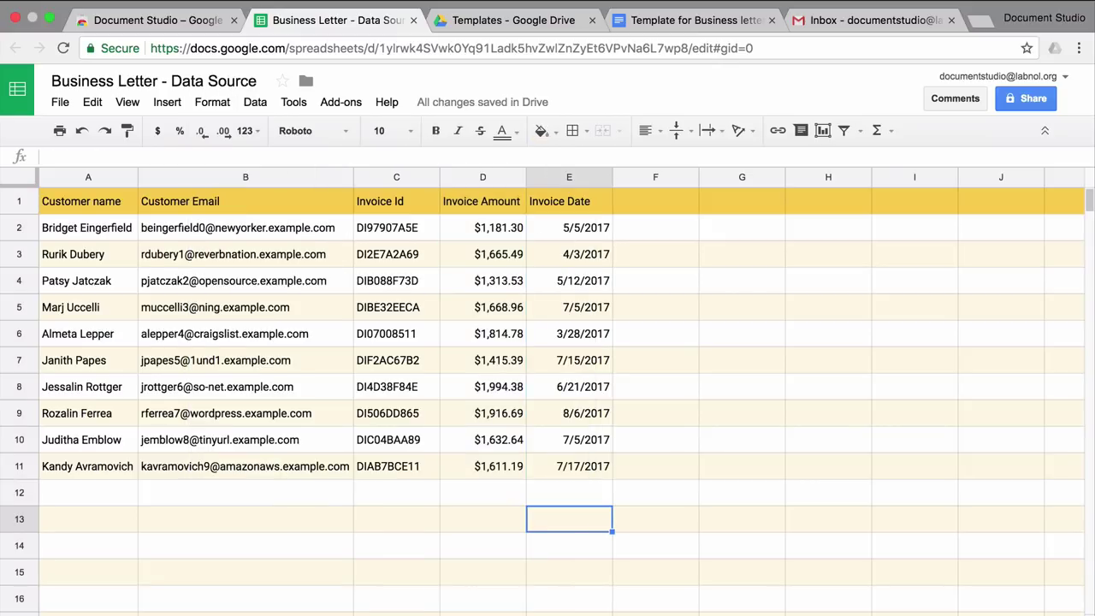
Step: Select the 'Days Past Due' placeholder name in the letter template and copy it for the spreadsheet
key("super+4")
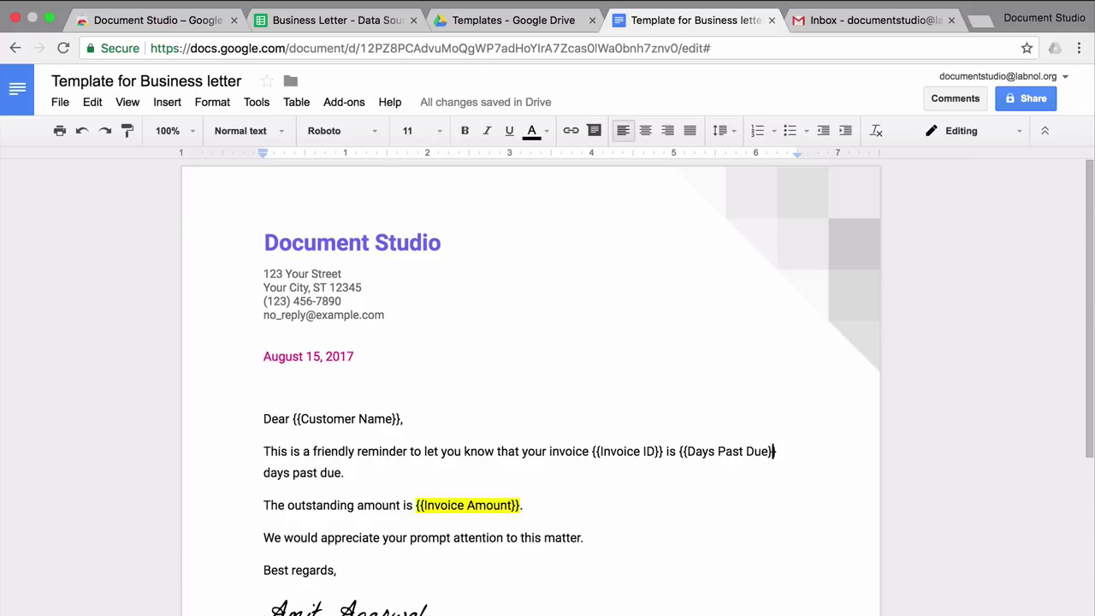
left_click_drag(769, 450, 687, 452)
key("ctrl+c")
left_click(325, 20)
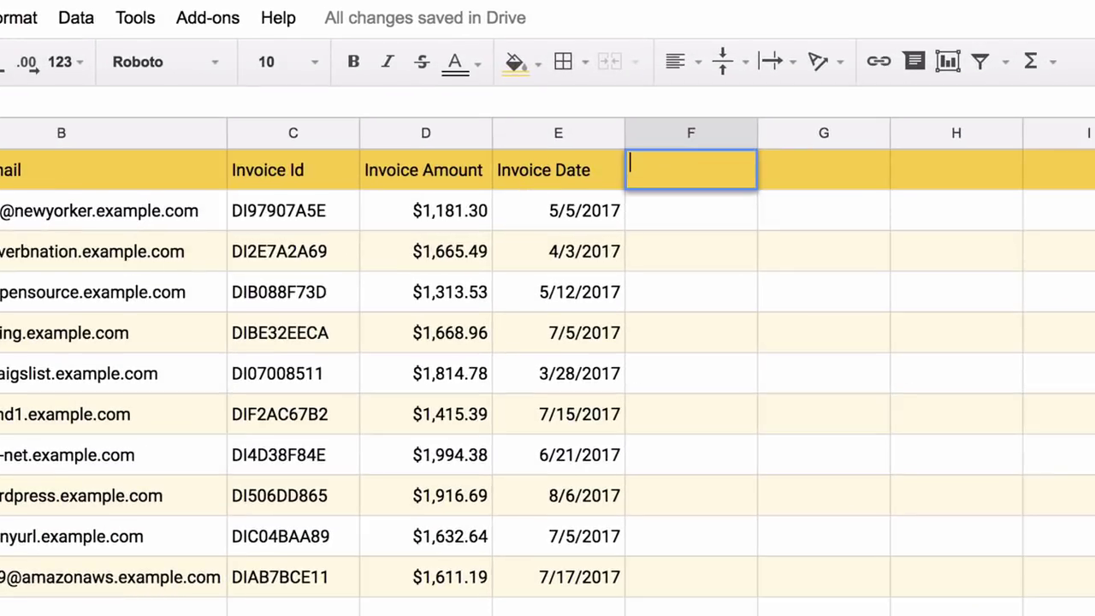
Step: Add a Days Past Due header in F1 and fill =DATEDIF(E2,TODAY(),"D") down F2:F11
key("Return")
key("ctrl+v")
key("Return")
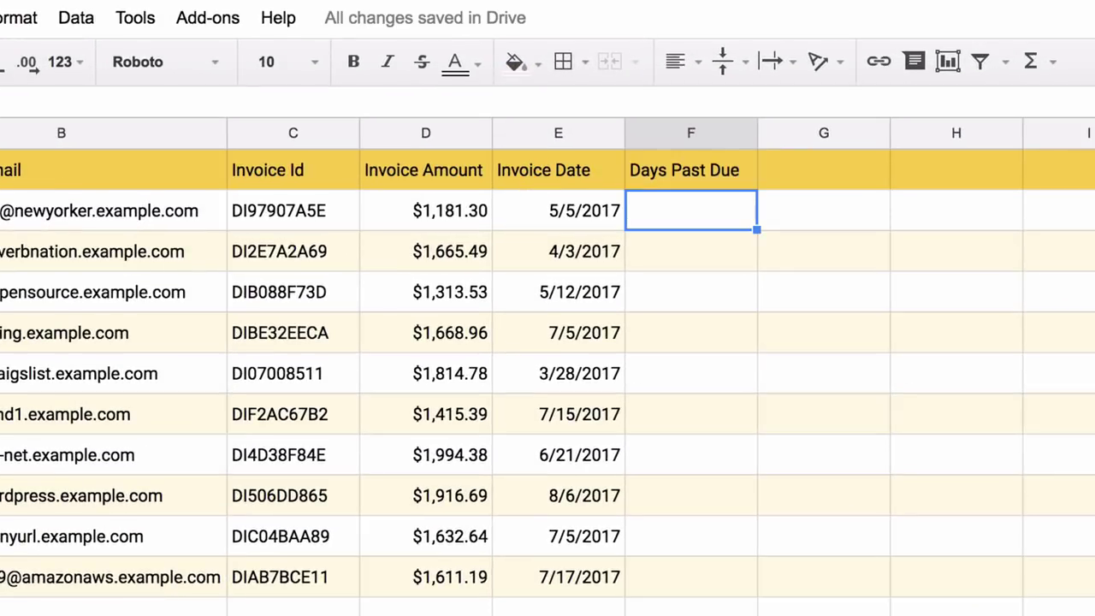
type("=dat")
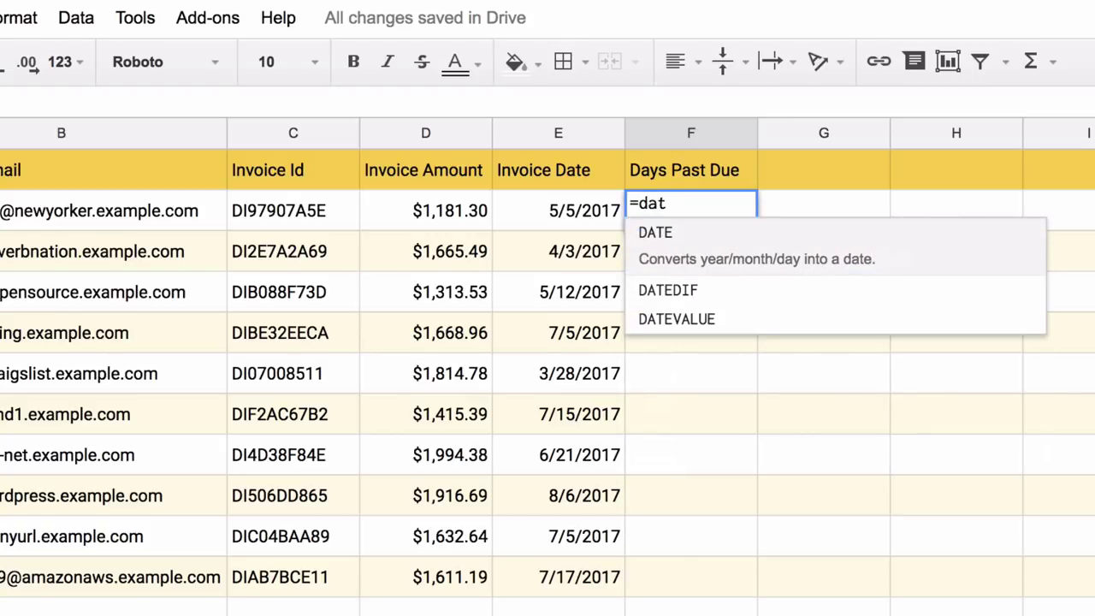
type("edif")
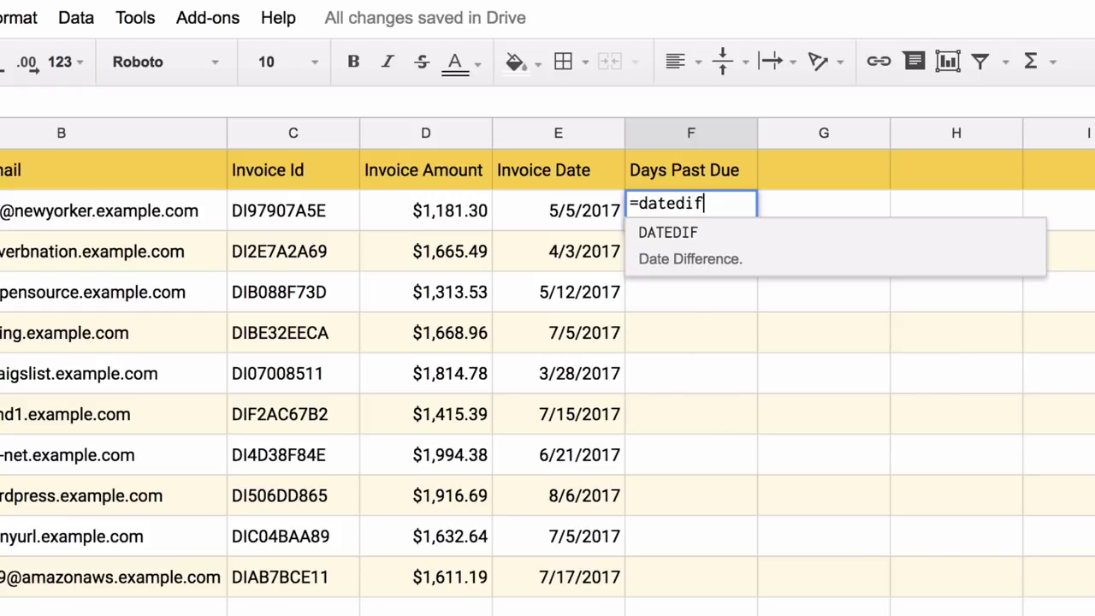
type("(e2")
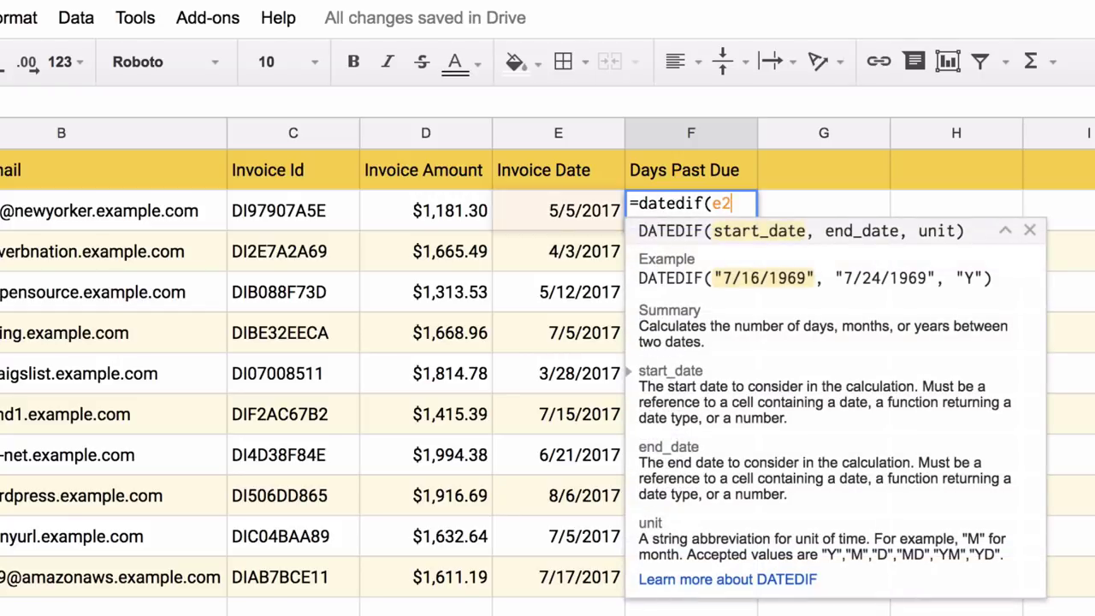
type(",")
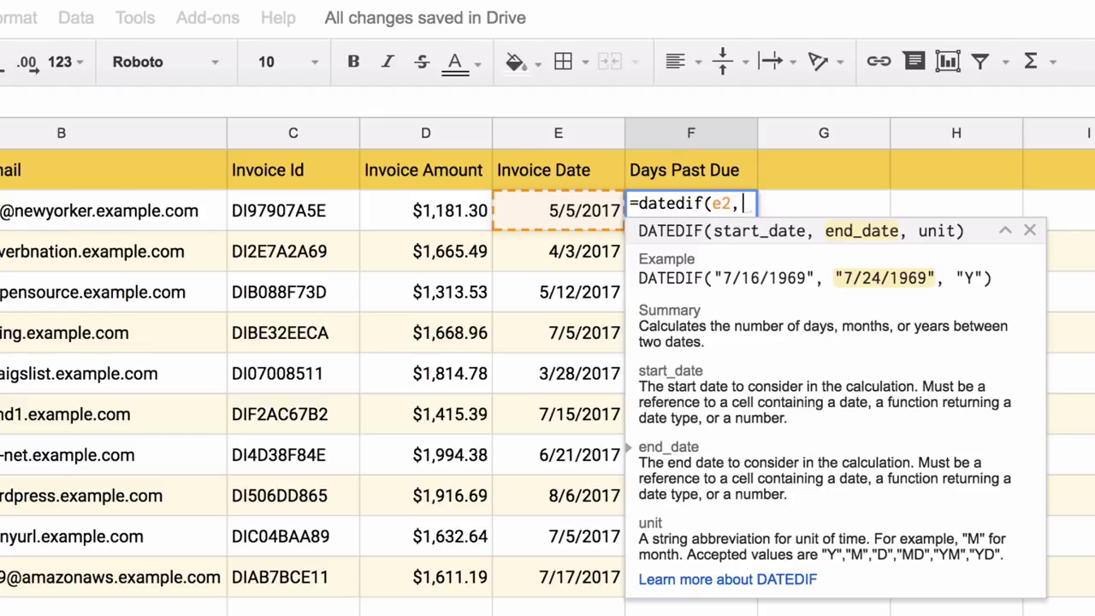
type("today")
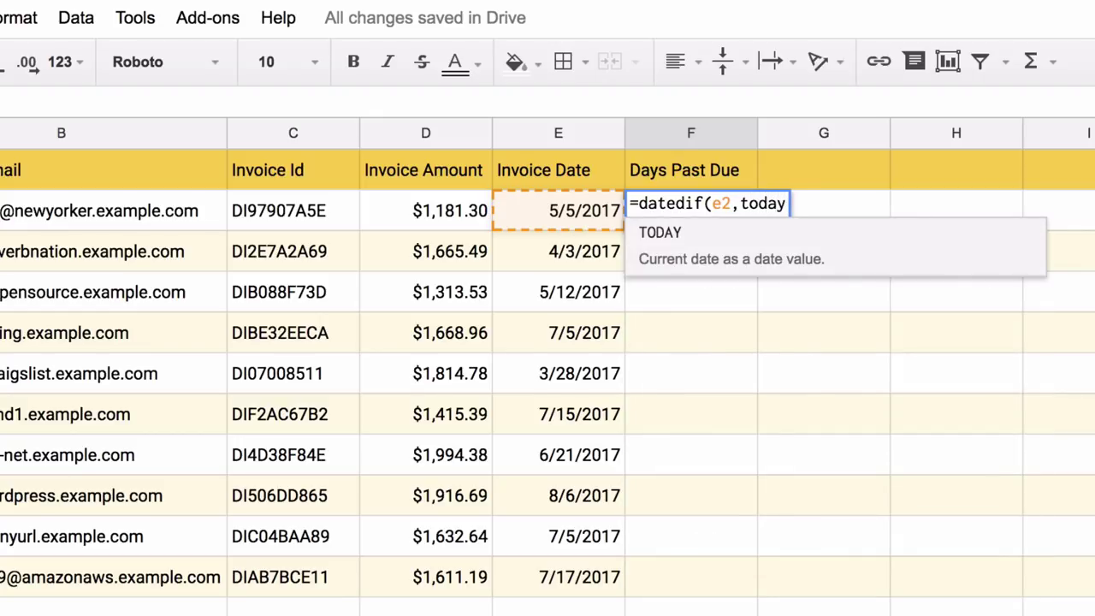
type("(),\"D\"")
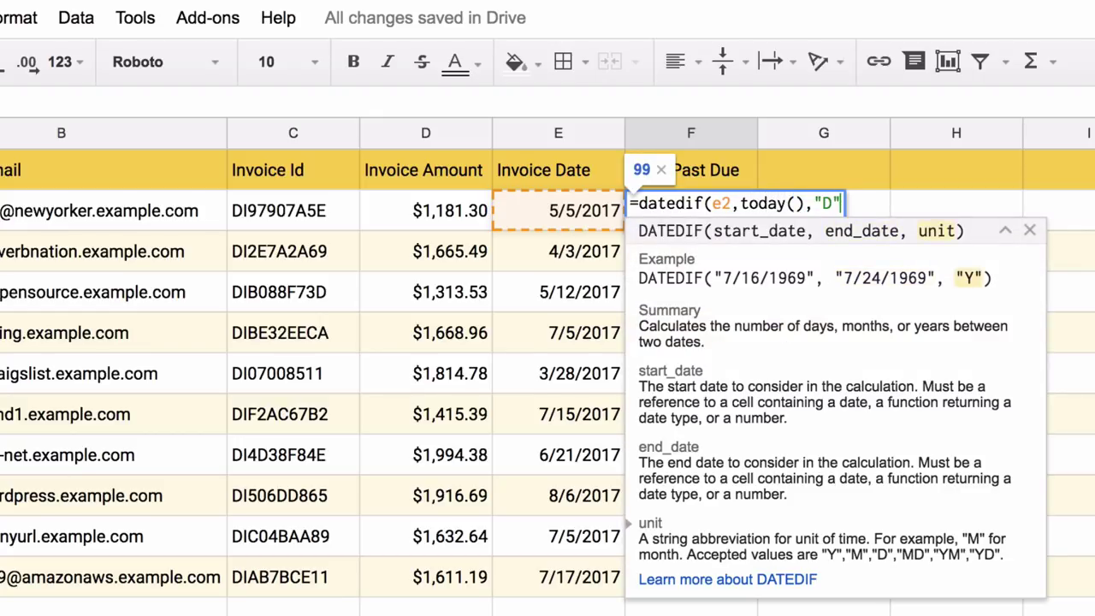
type(")")
key("Return")
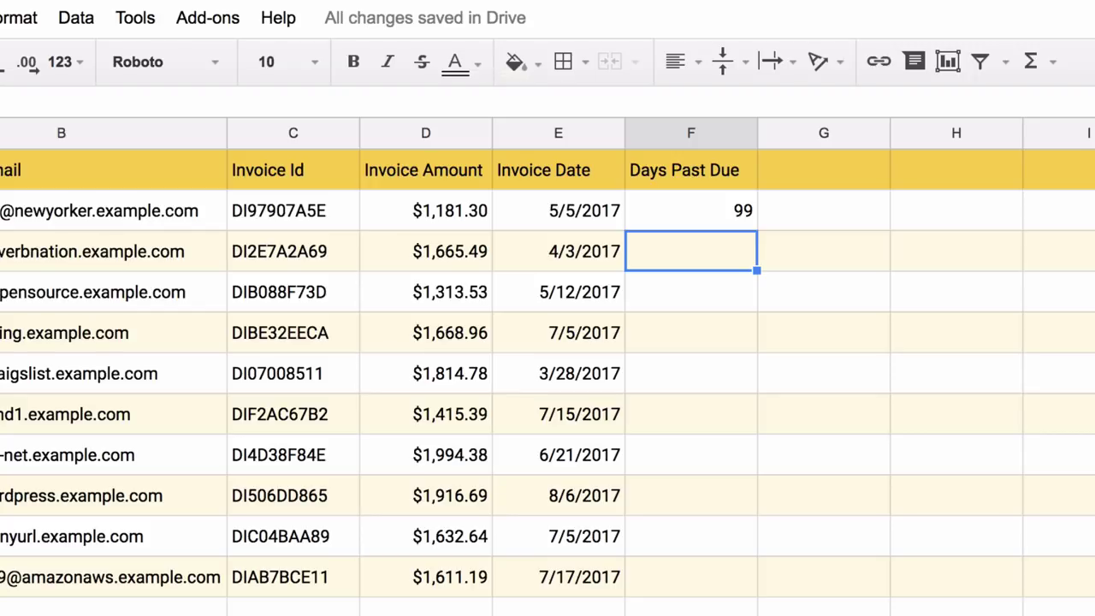
key("Up")
key("ctrl+c")
key("Down")
key("shift+Down")
key("shift+Down")
key("shift+Down")
key("shift+Down")
key("shift+Down")
key("shift+Down")
key("shift+Down")
key("shift+Down")
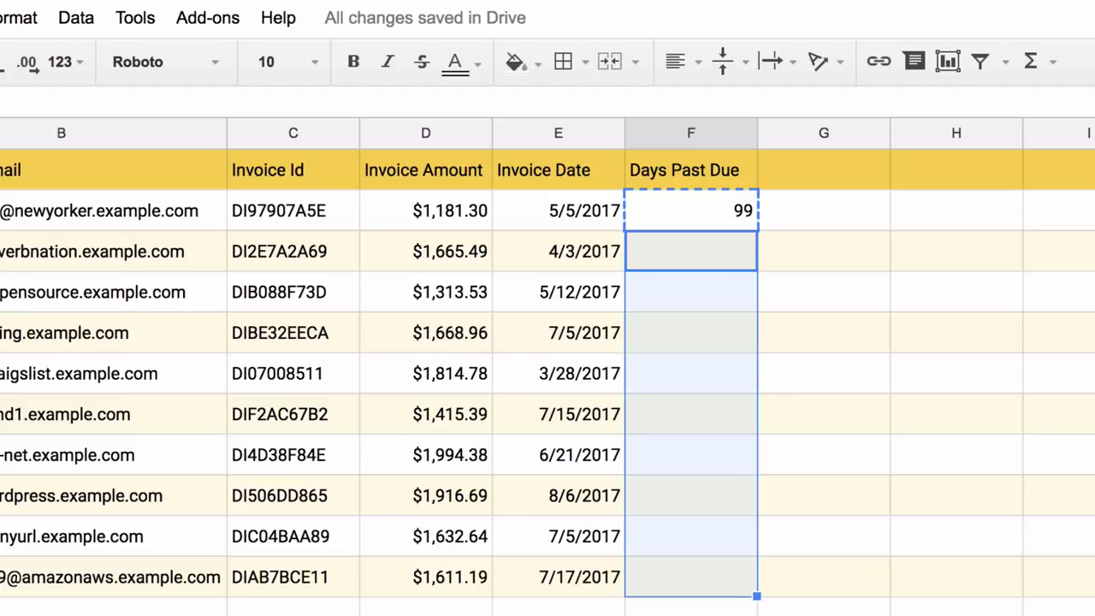
key("ctrl+v")
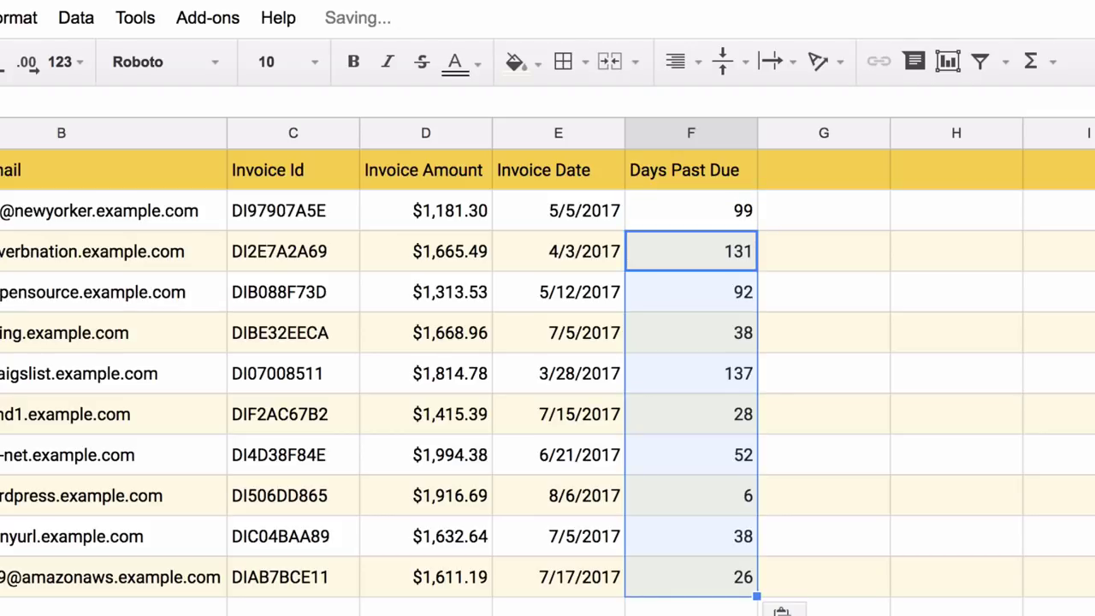
Step: Turn on a filter for the header row, starting from the Days Past Due header
left_click(425, 609)
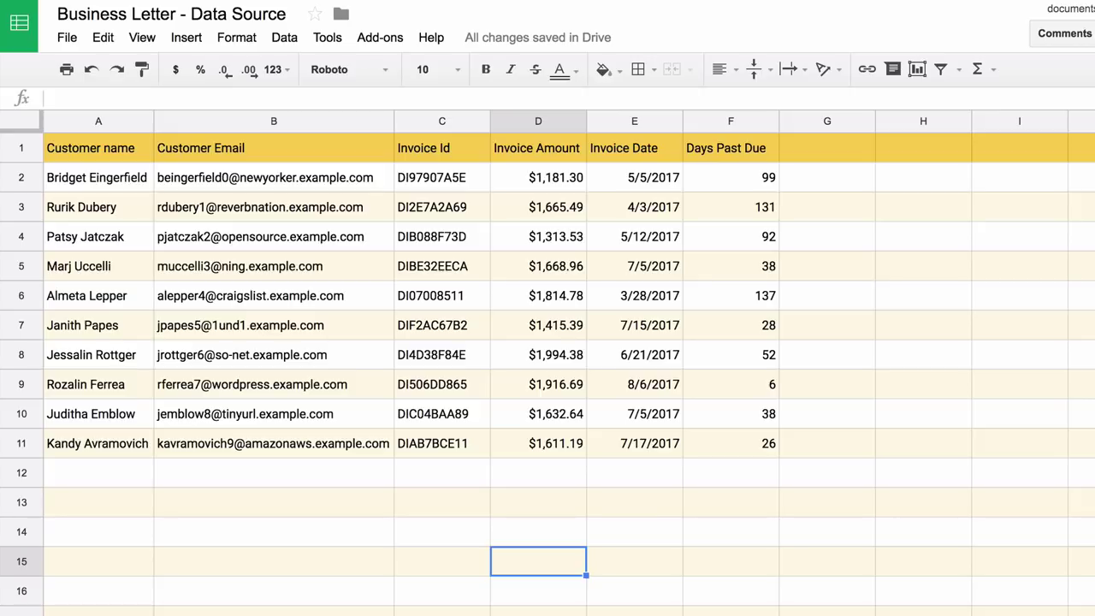
key("ctrl+Up")
key("Right")
key("Right")
left_click(284, 38)
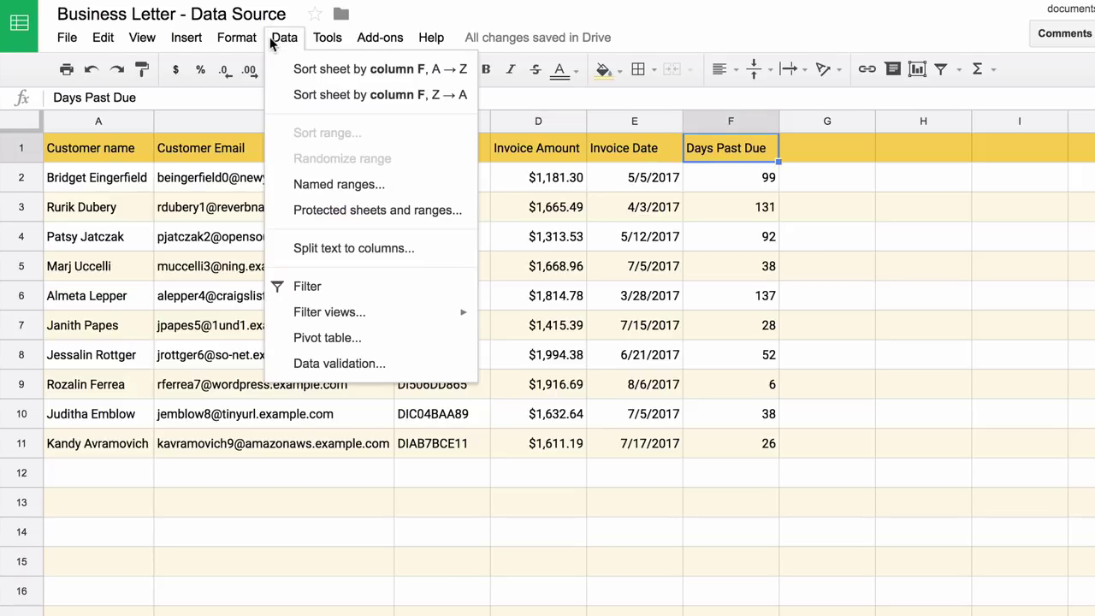
left_click(363, 295)
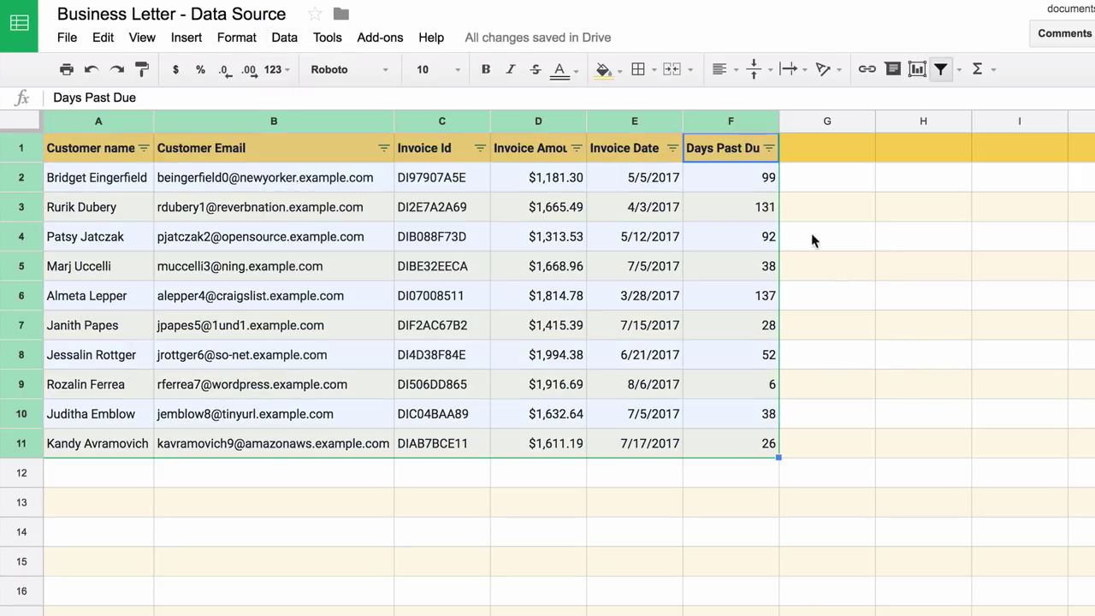
Step: Filter Days Past Due to values greater than or equal to 100
left_click(769, 148)
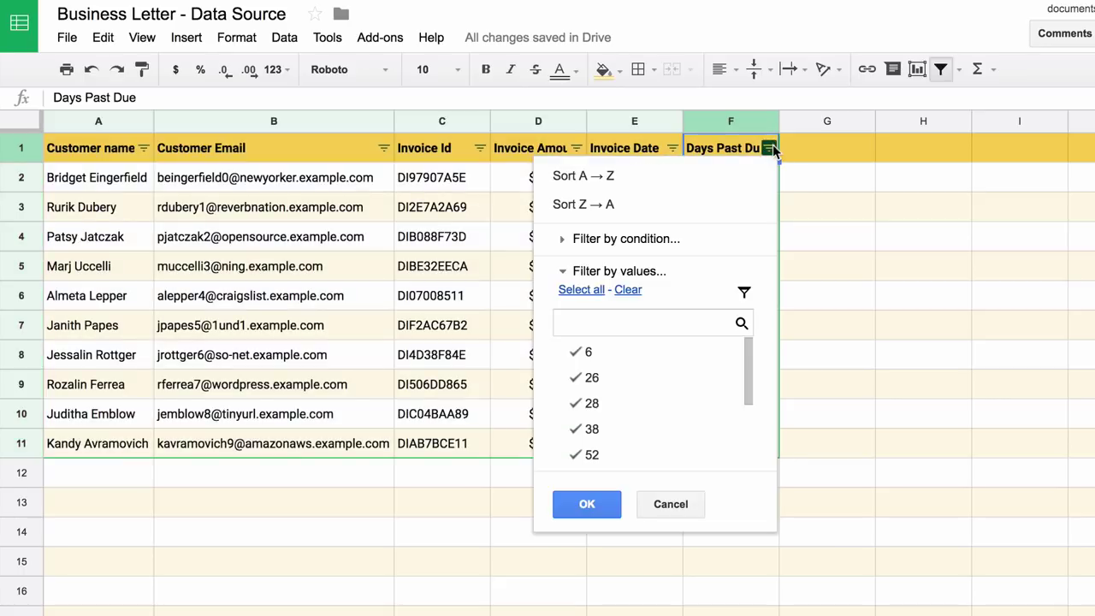
left_click(657, 239)
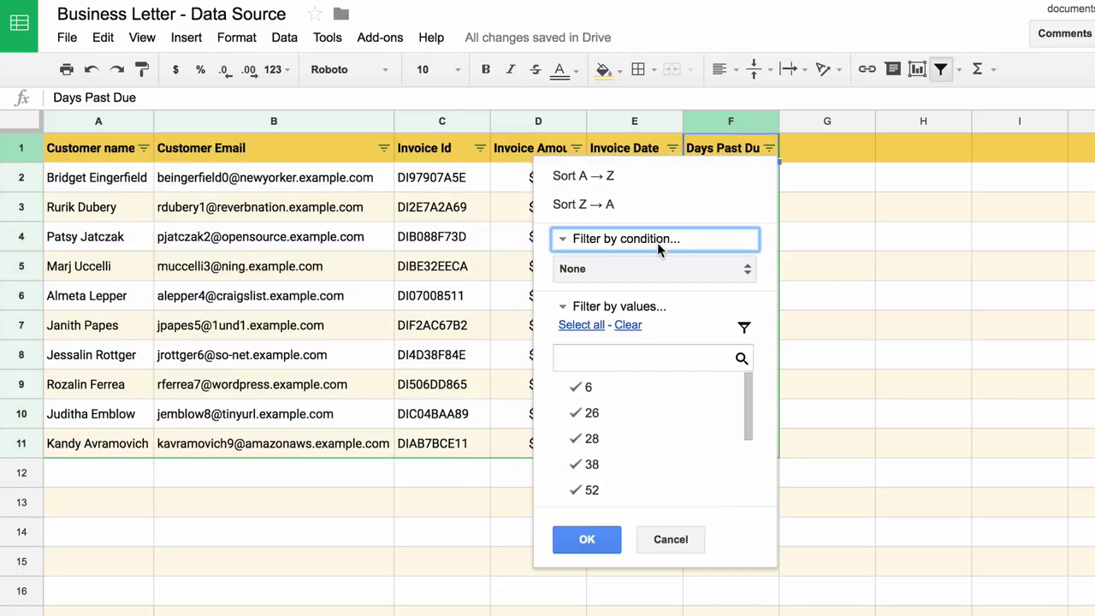
left_click(650, 272)
scroll(648, 278, "down", 3)
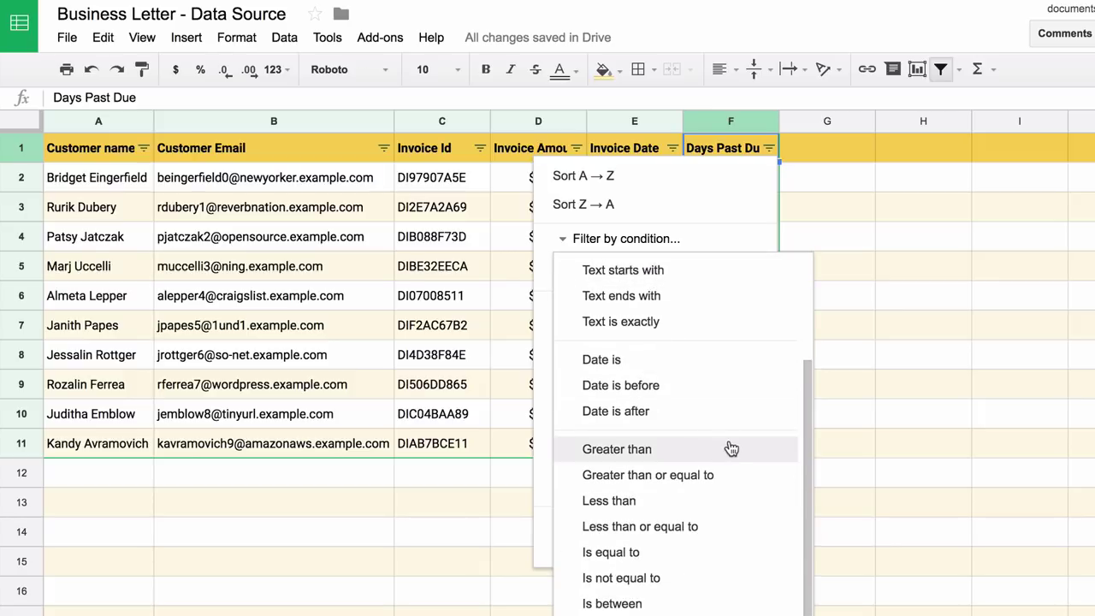
left_click(696, 476)
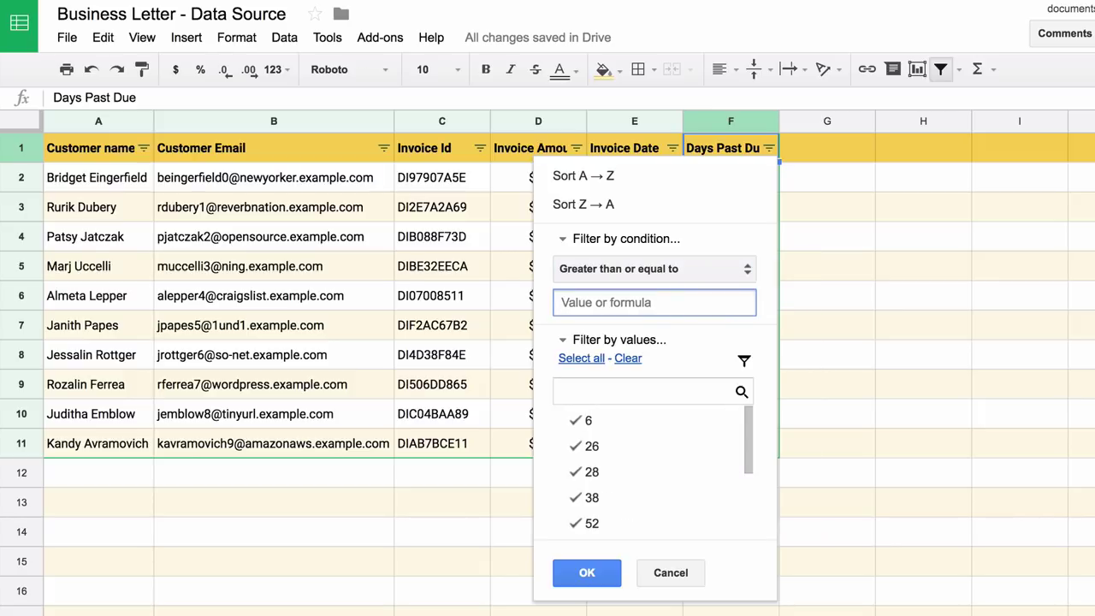
type("100")
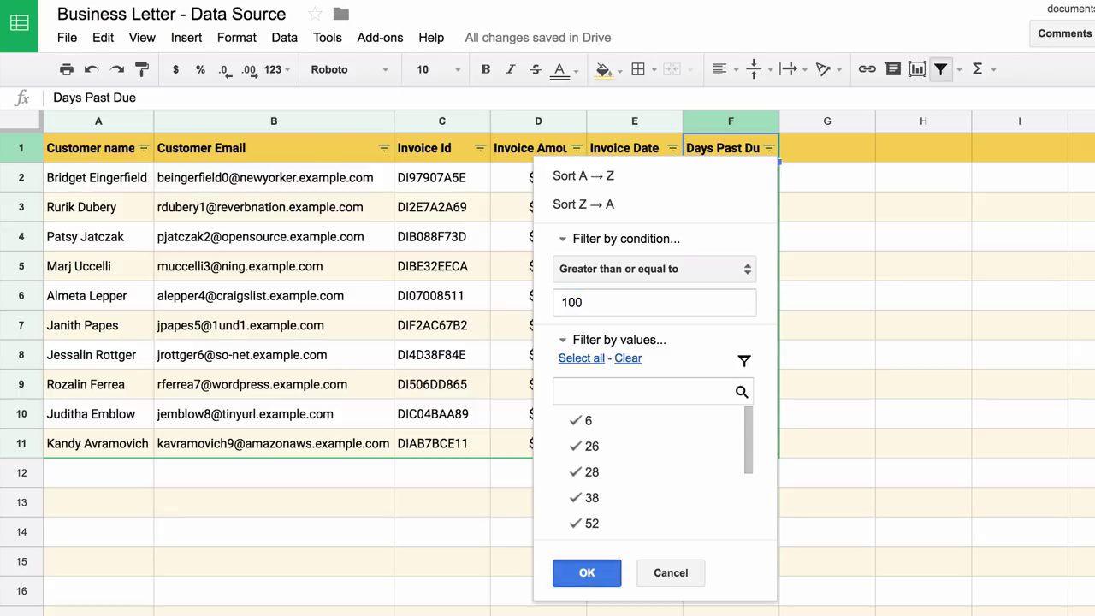
left_click(587, 572)
left_click(730, 295)
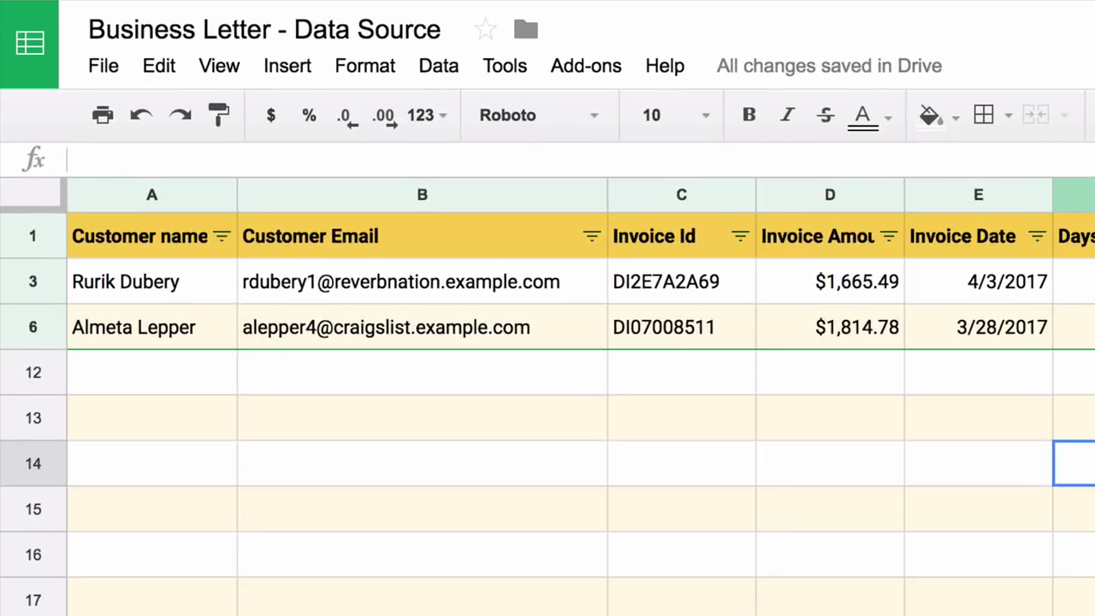
Step: Launch Document Studio from the Add-ons menu to show its merge options sidebar
left_click(355, 295)
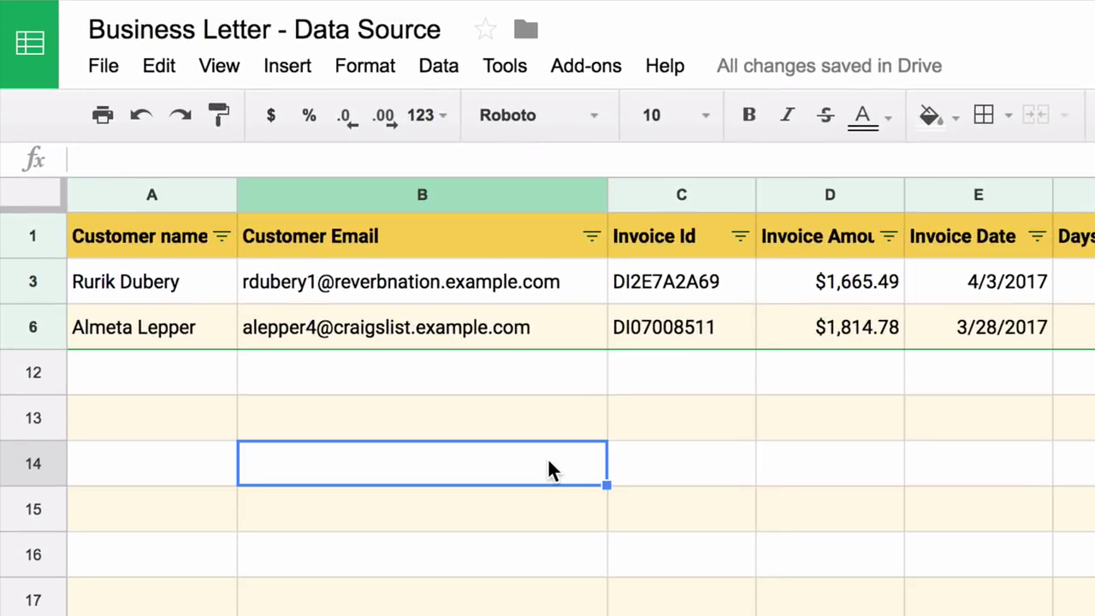
left_click(587, 67)
mouse_move(607, 114)
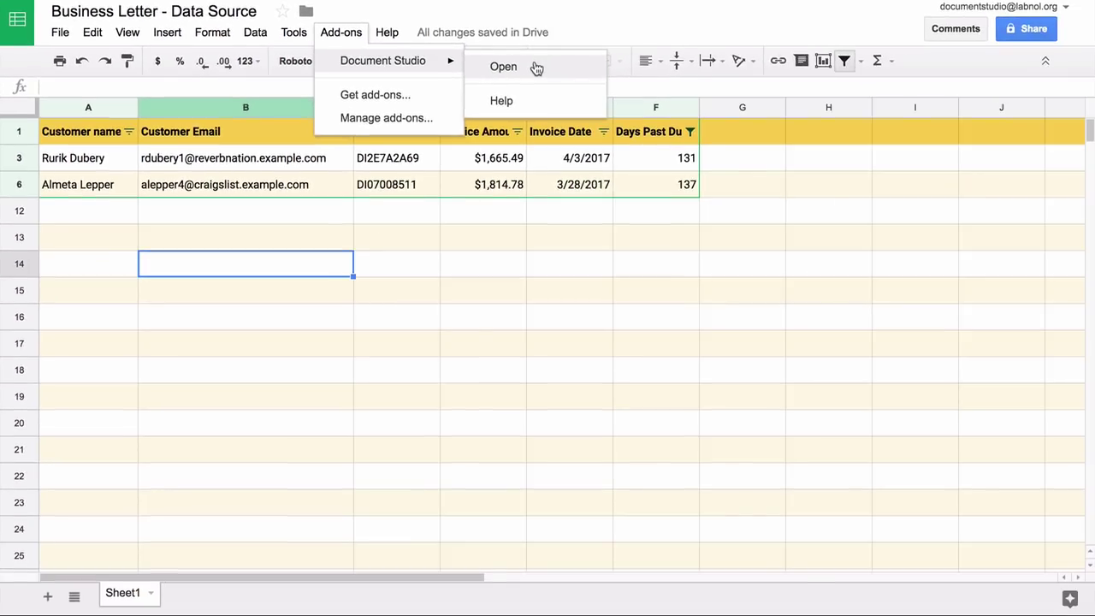
left_click(922, 128)
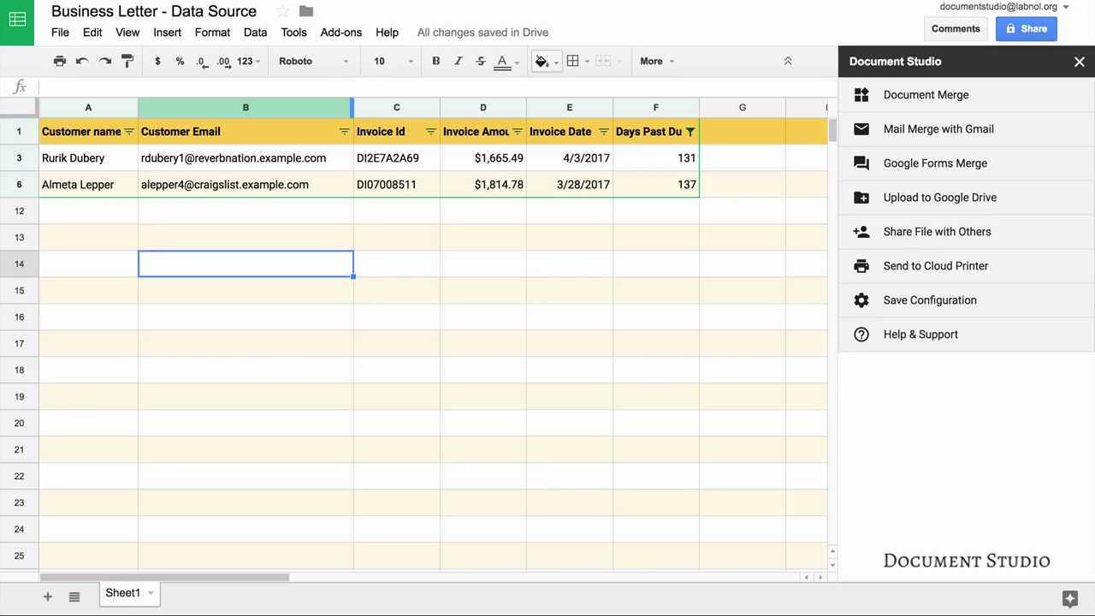
Step: Pick the business letter template from Drive as the Document Merge template
left_click(1035, 103)
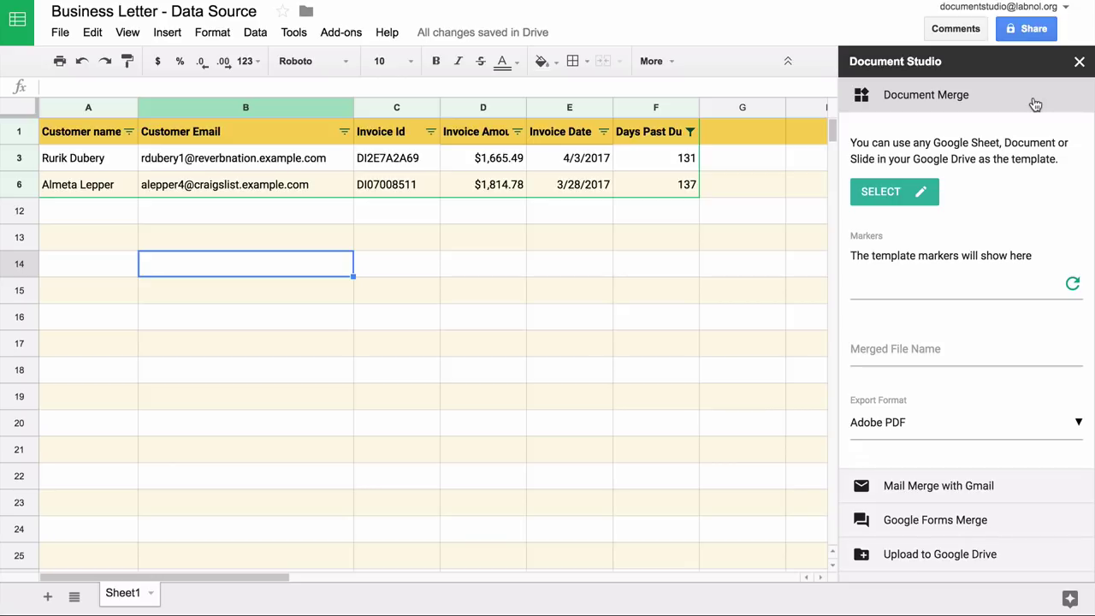
left_click(904, 191)
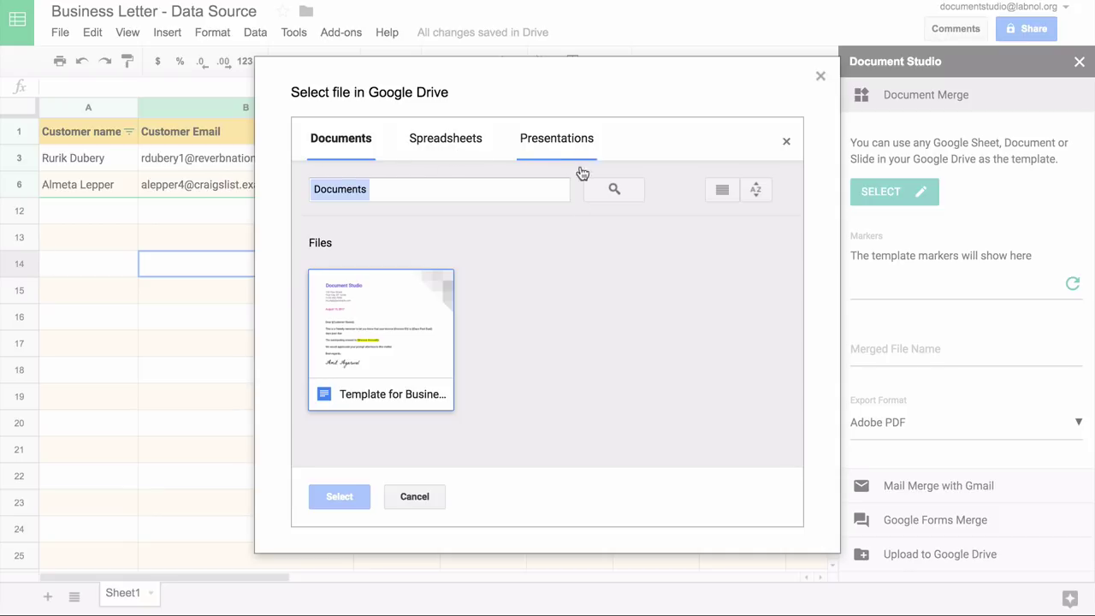
left_click(427, 336)
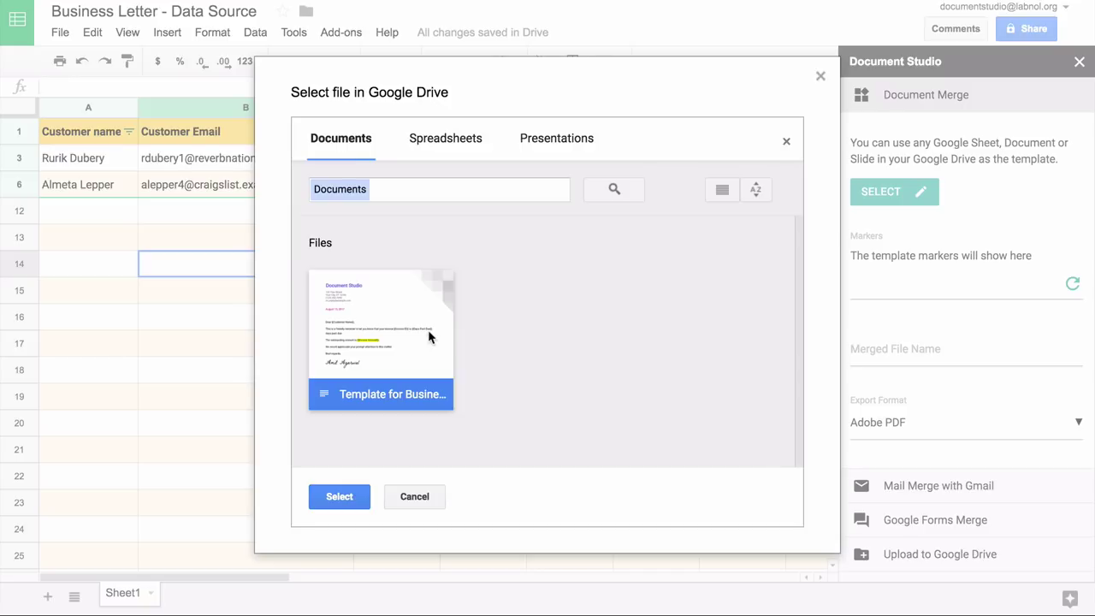
left_click(354, 499)
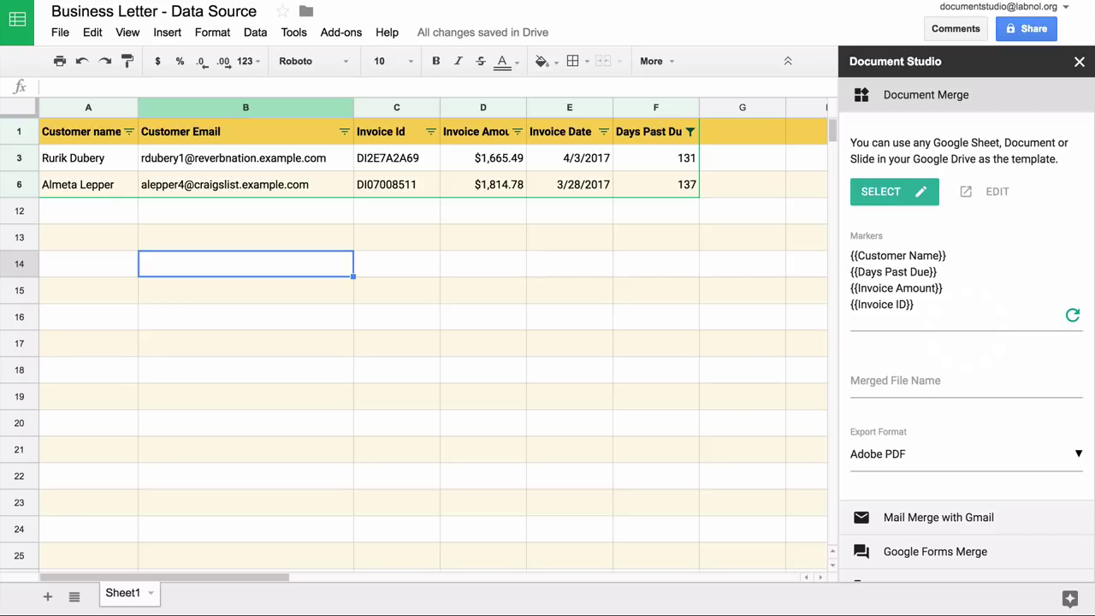
Step: Enter a temporary 'invoice reminder' file name and copy the {{Invoice ID}} marker
left_click(966, 380)
type("invoice reminder")
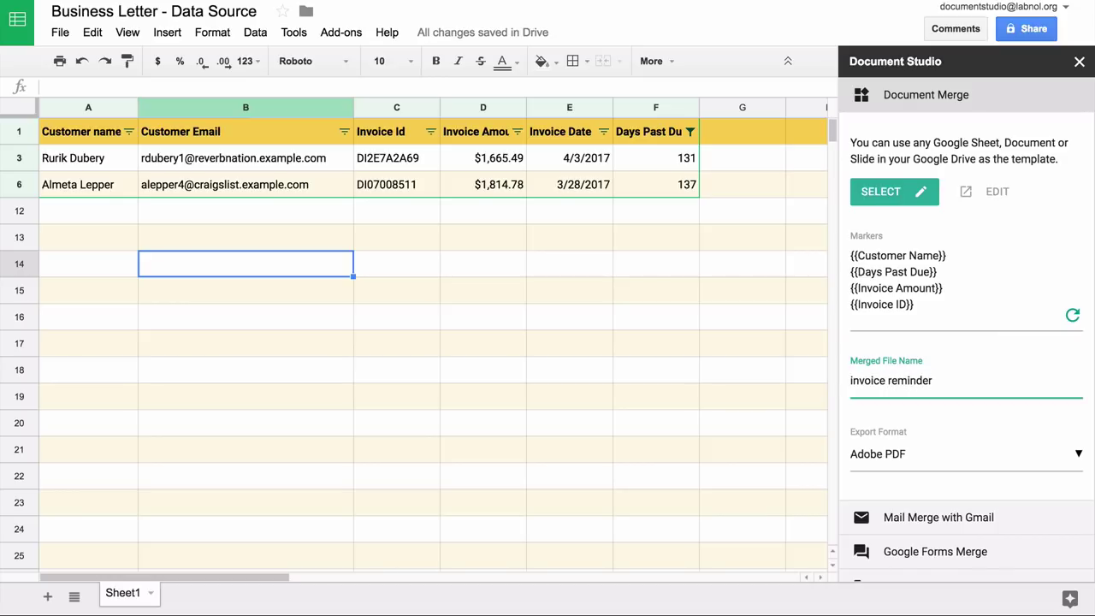
key("ctrl+a")
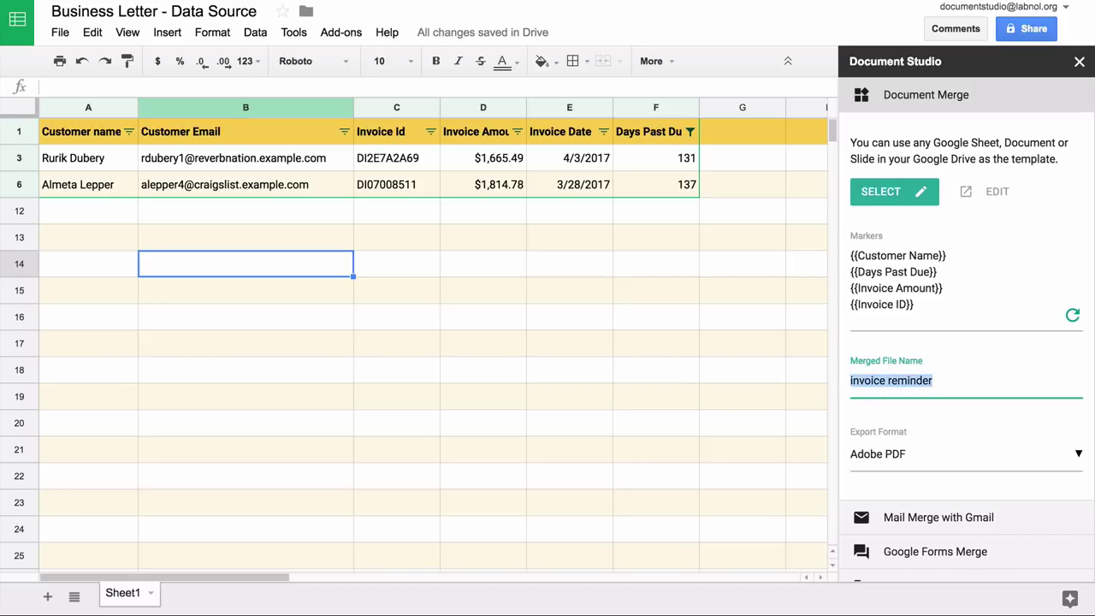
left_click(946, 256)
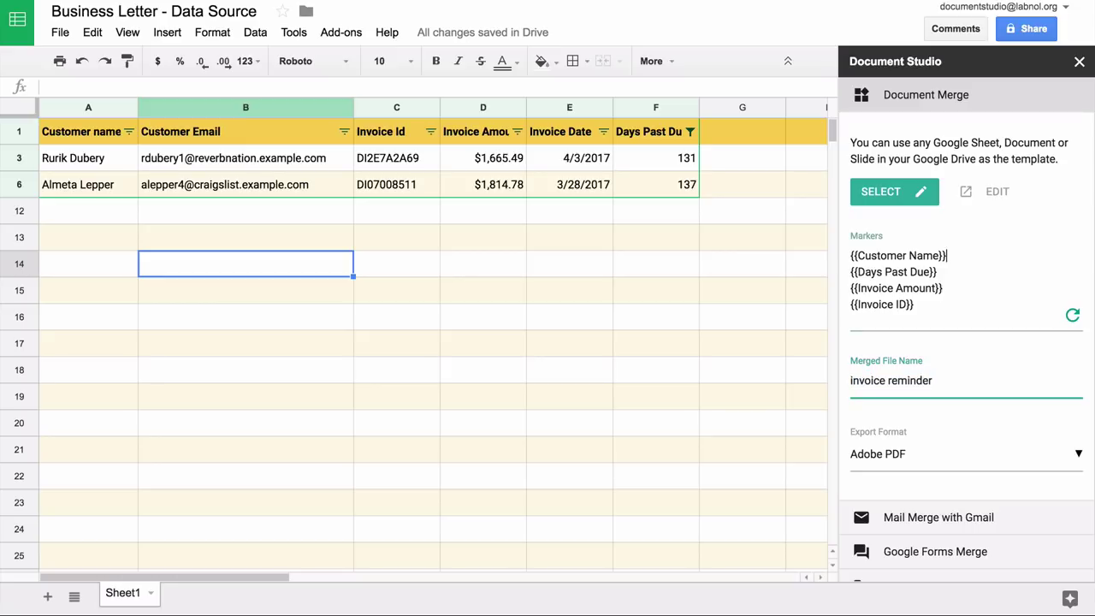
key("Down")
key("shift+Home")
key("ctrl+c")
Step: Replace the merged file name with {{Invoice ID}} {{Customer Name}}
left_click(869, 381)
double_click(868, 381)
key("ctrl+v")
key("ctrl+a")
key("ctrl+v")
type("{{Customer Name}}")
scroll(963, 423, "down", 2)
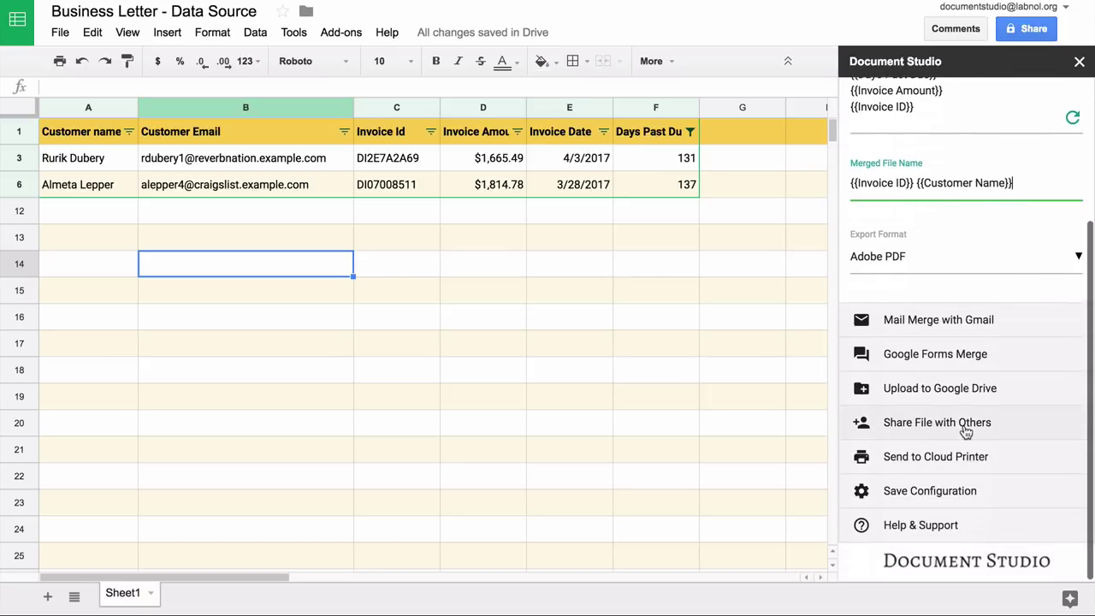
Step: Keep Adobe PDF as the export format and bring up the Mail Merge with Gmail settings
left_click(977, 256)
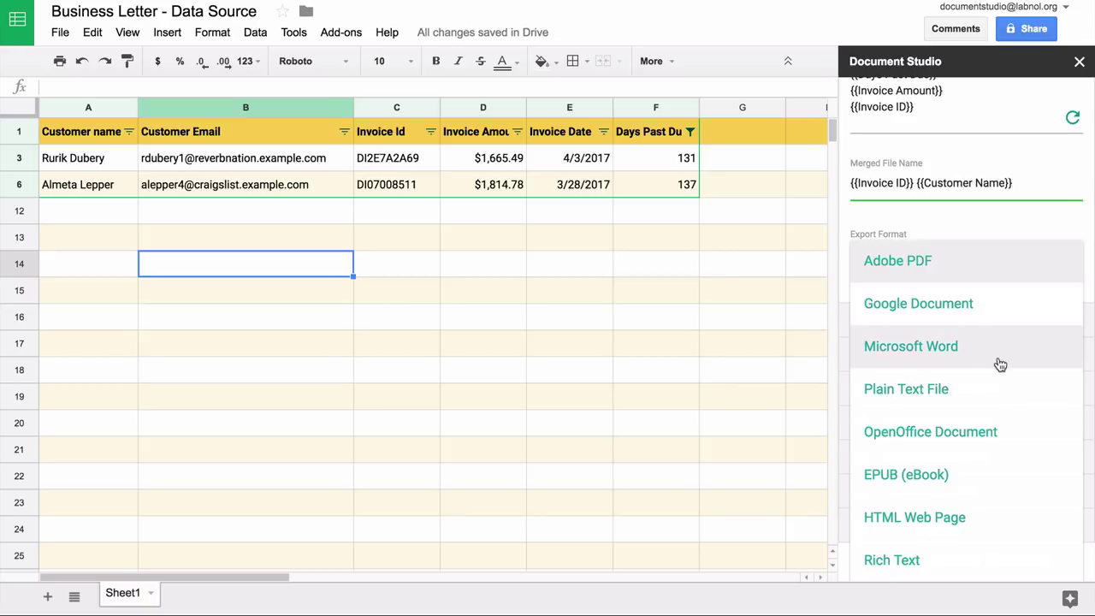
left_click(1034, 272)
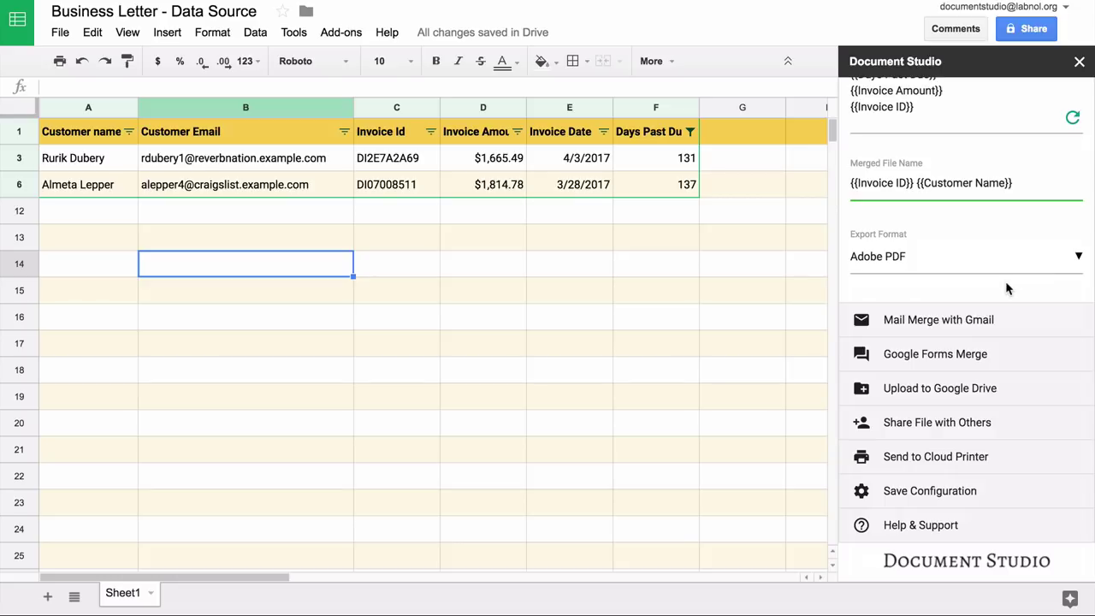
scroll(1007, 289, "up", 3)
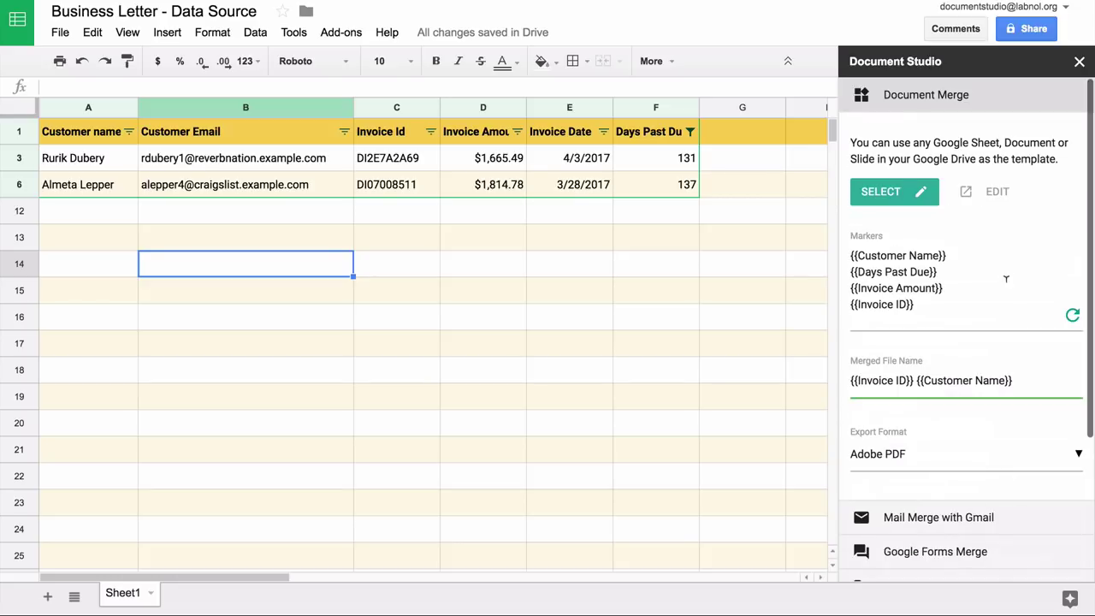
left_click(981, 92)
left_click(987, 136)
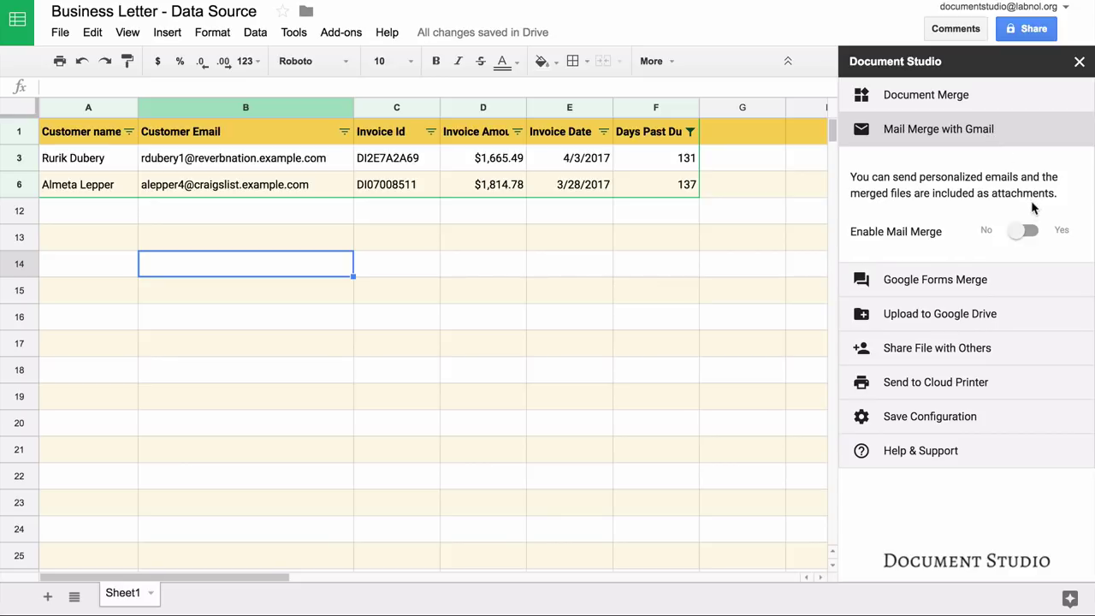
Step: Enable Mail Merge and begin the email body with 'Dear {{Customer Name}}'
left_click(1031, 232)
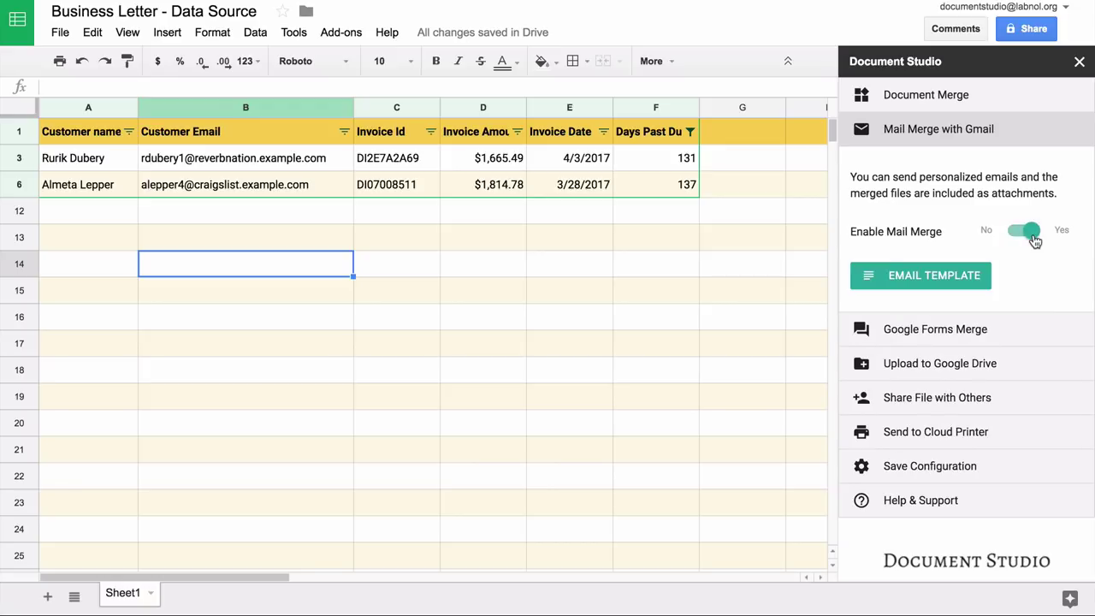
left_click(939, 280)
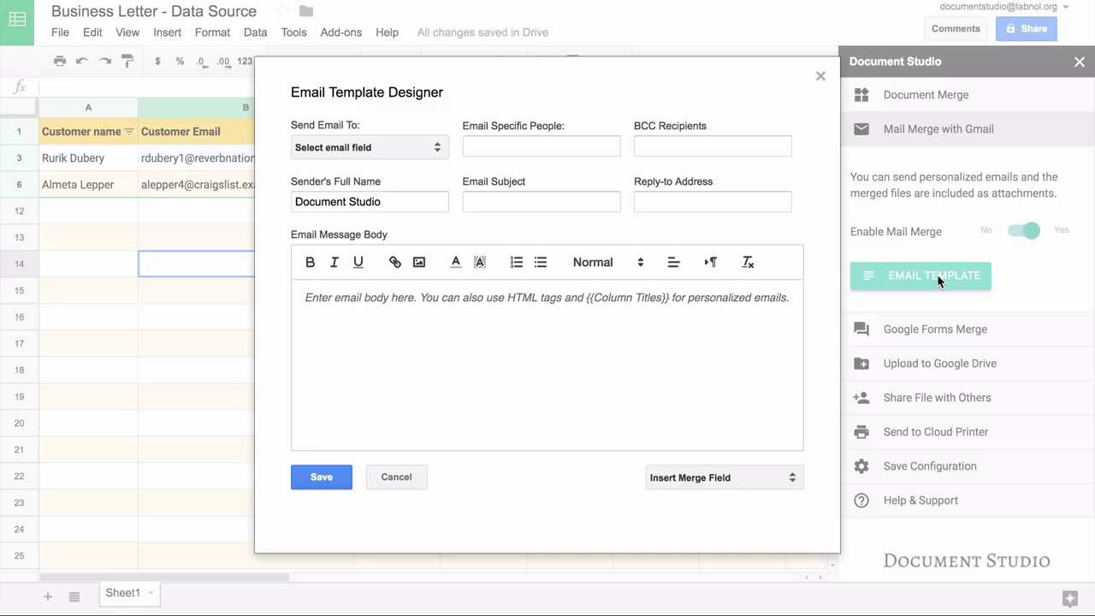
left_click(504, 393)
type("Dear ")
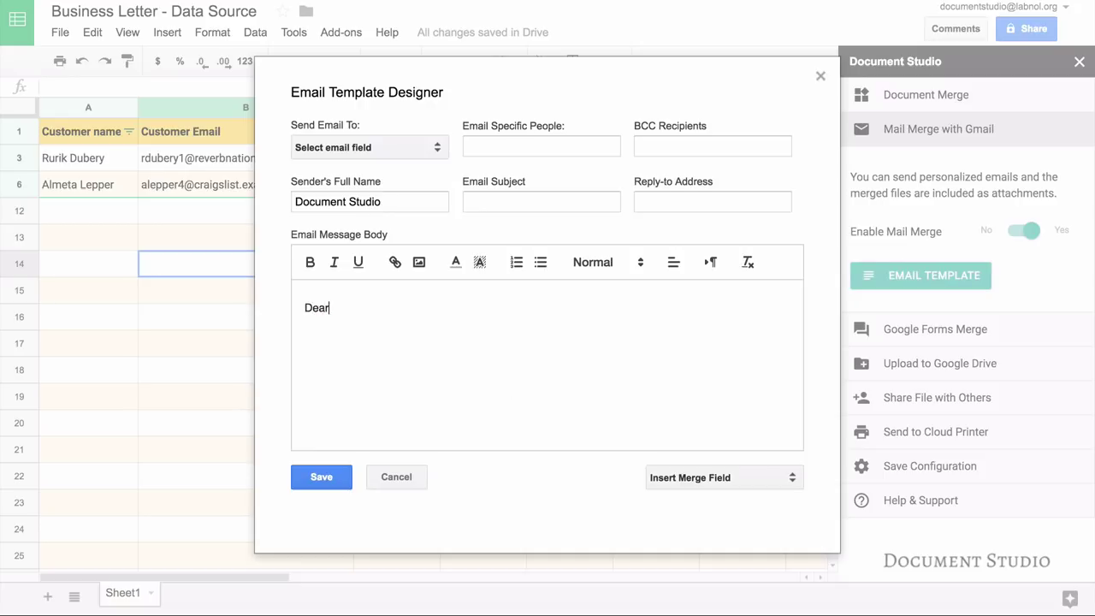
type("{{Customer Name}}")
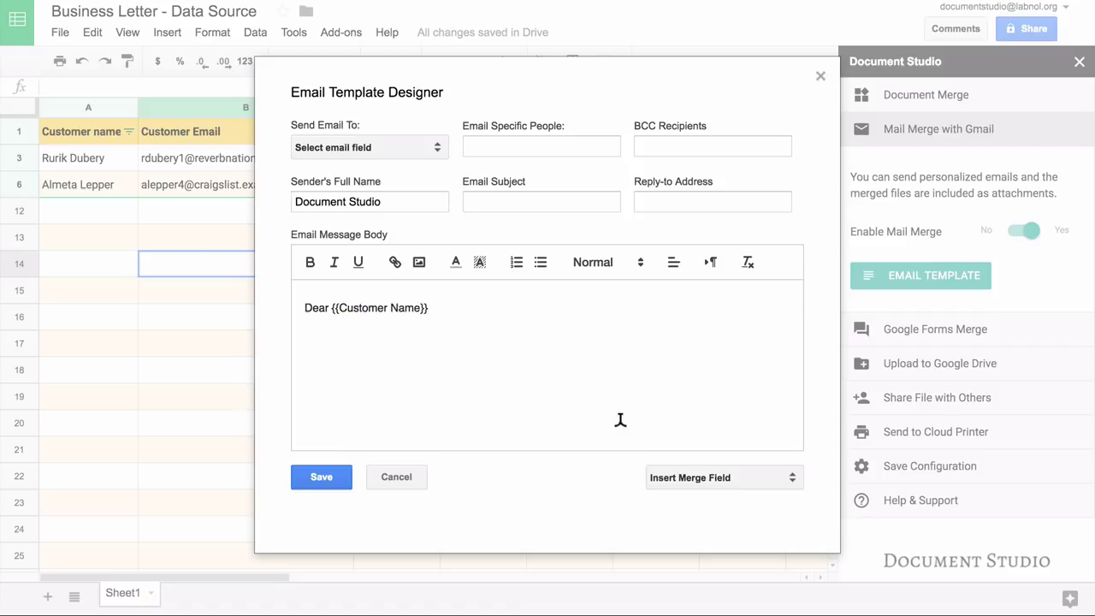
left_click(746, 478)
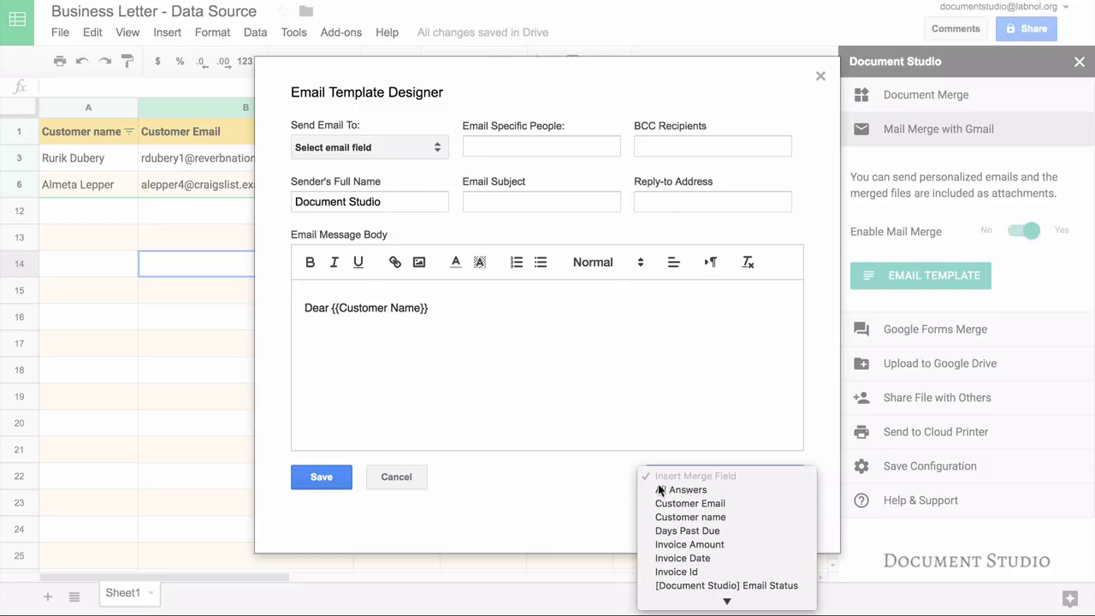
left_click(588, 494)
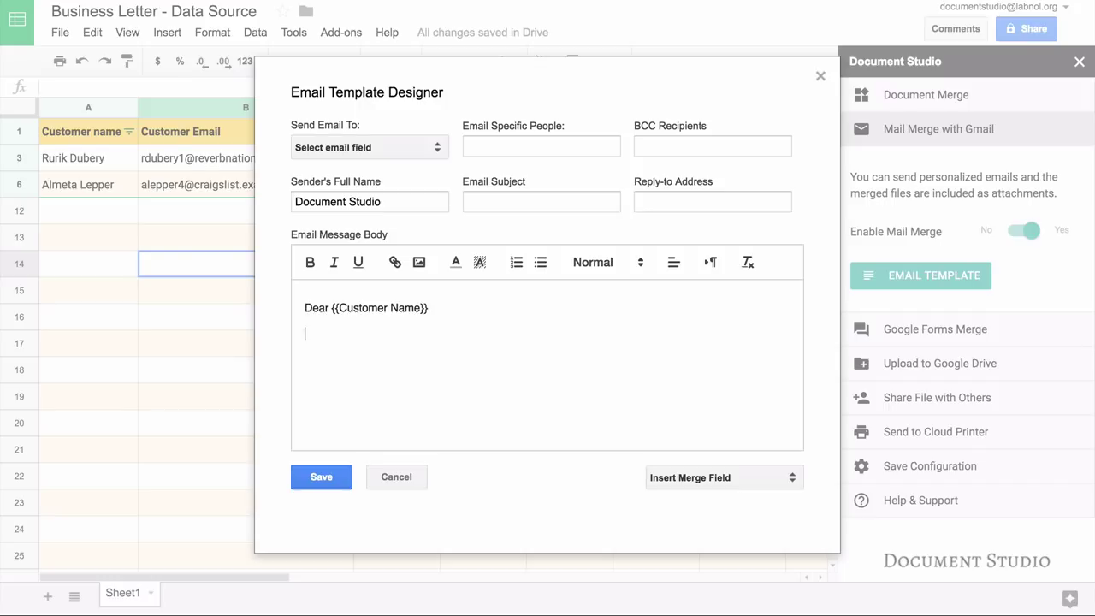
Step: Add the past-overdue reminder, 'Thank you for your business.', 'Regards.' and the sender's name
type("This is a friendly reminder that")
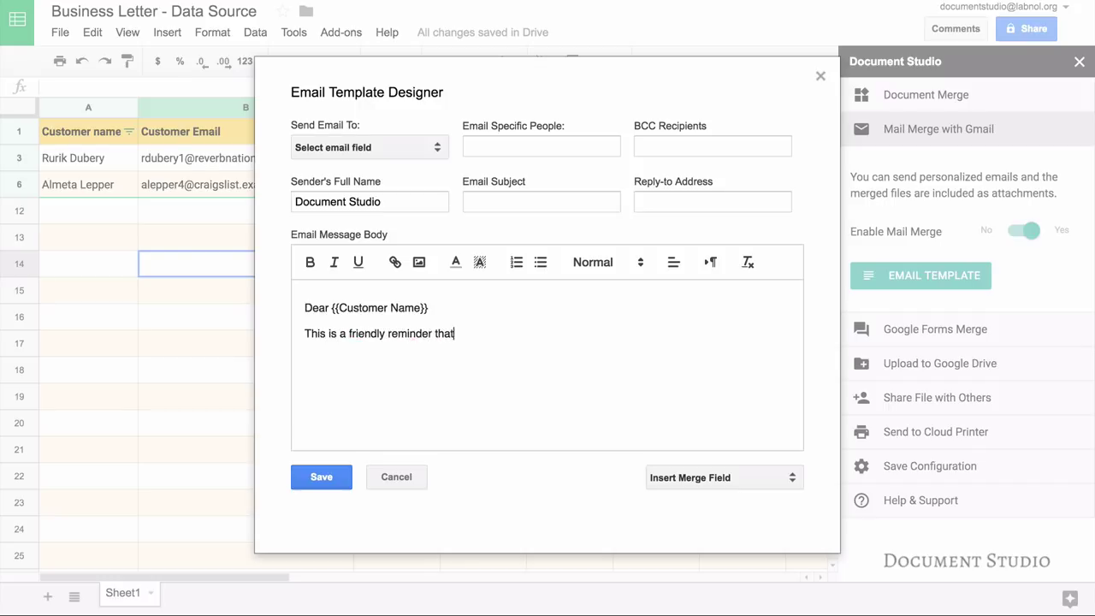
type(" your account with us is past overdue.")
key("Return")
type("Thank you for your business.")
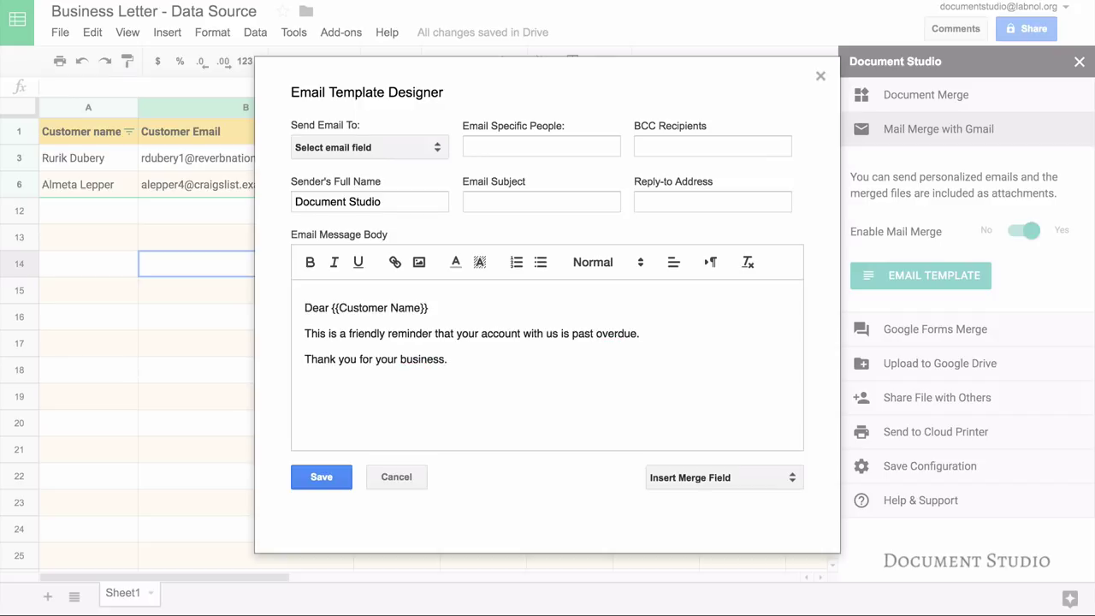
key("Return")
type("Regards.")
key("Return")
type("Amit AGarwl")
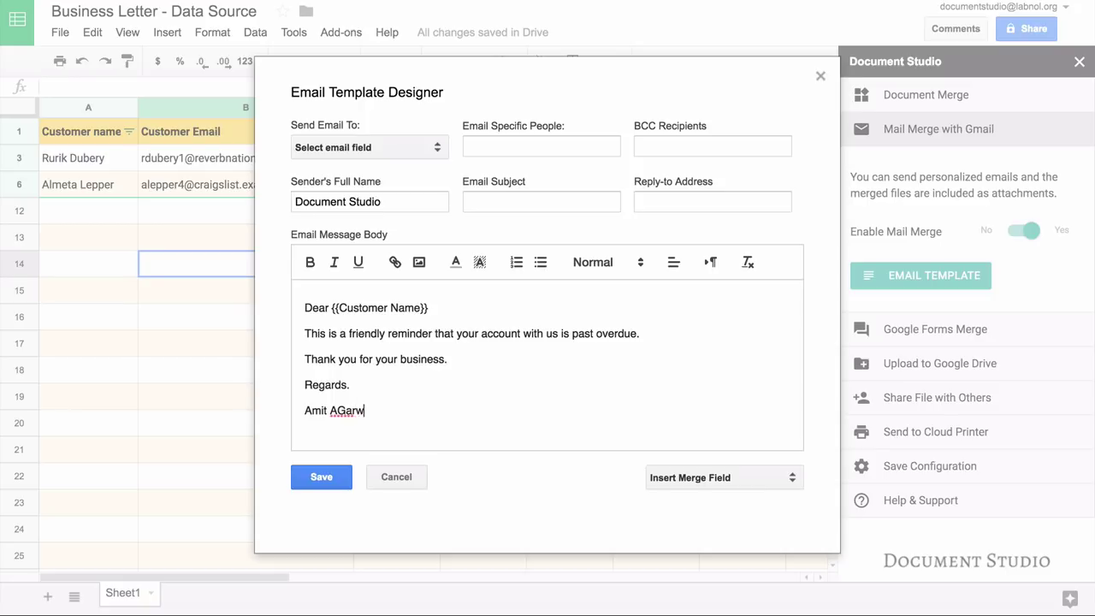
key("BackSpace")
key("BackSpace")
key("BackSpace")
key("BackSpace")
key("BackSpace")
type("garwal.")
key("Return")
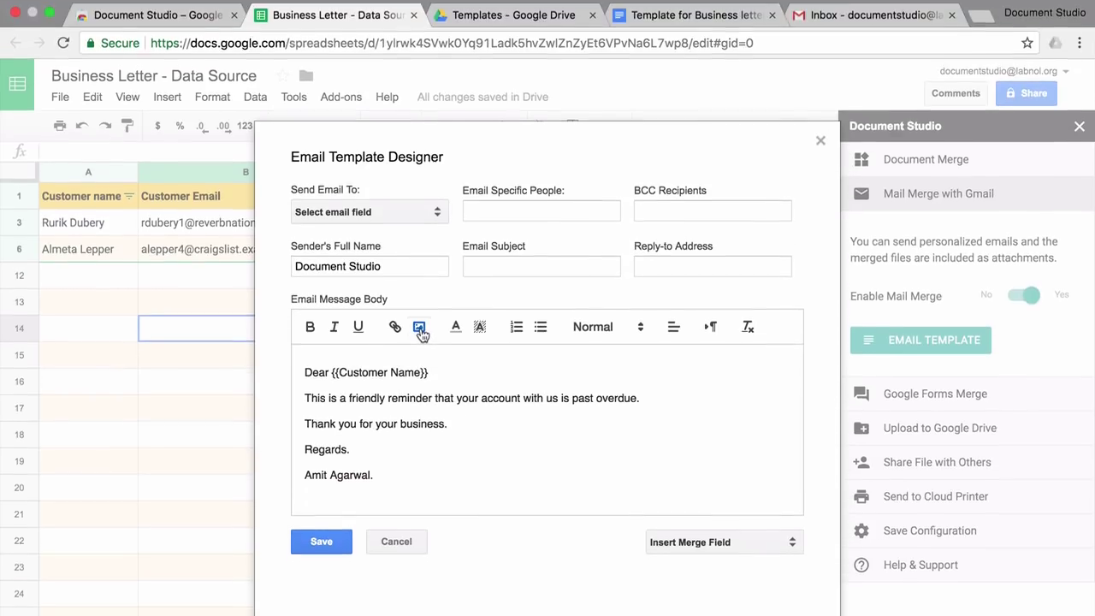
Step: Insert the document.studio.png logo into the email body below the signature
left_click(420, 334)
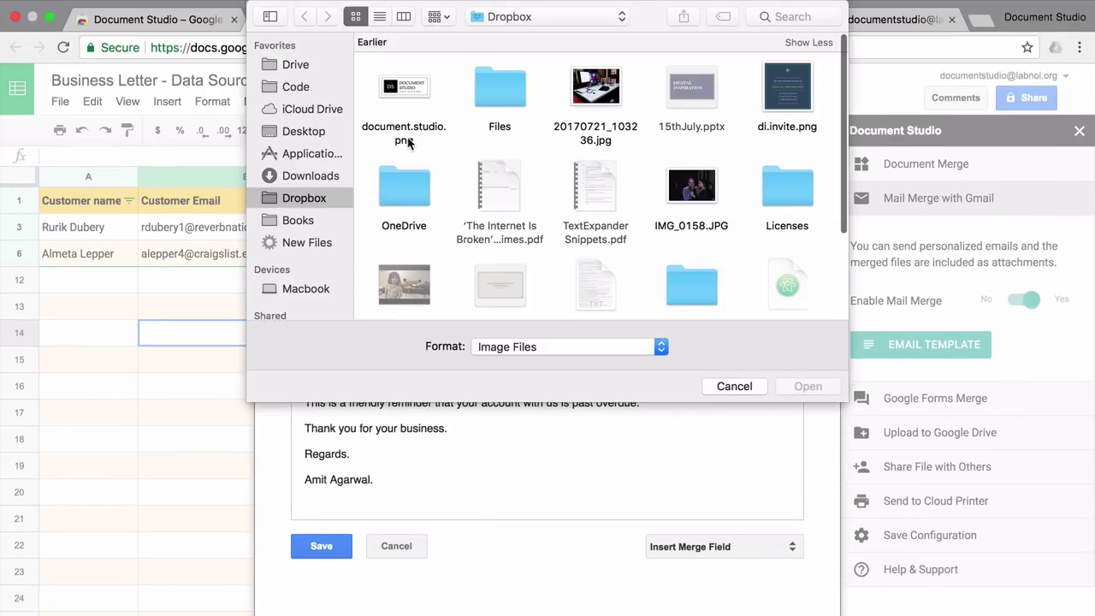
left_click(414, 129)
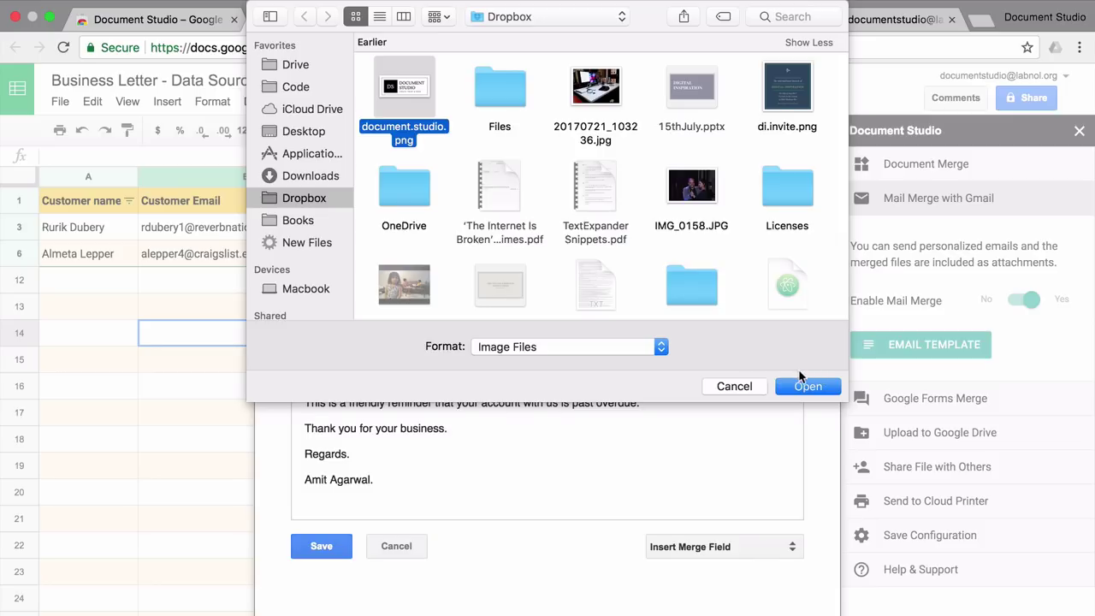
left_click(804, 385)
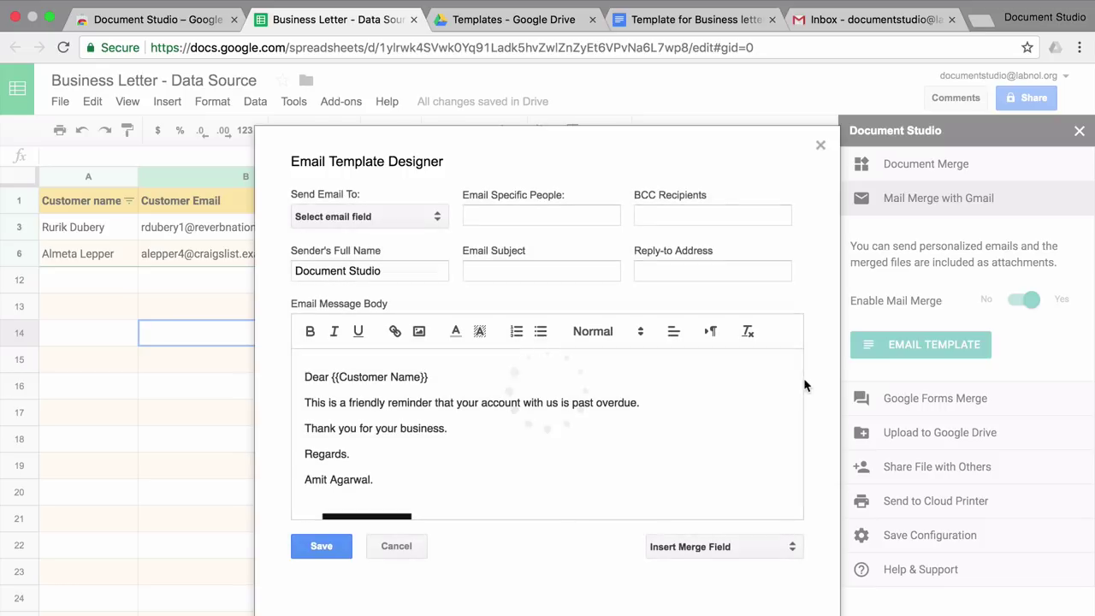
scroll(667, 419, "down", 3)
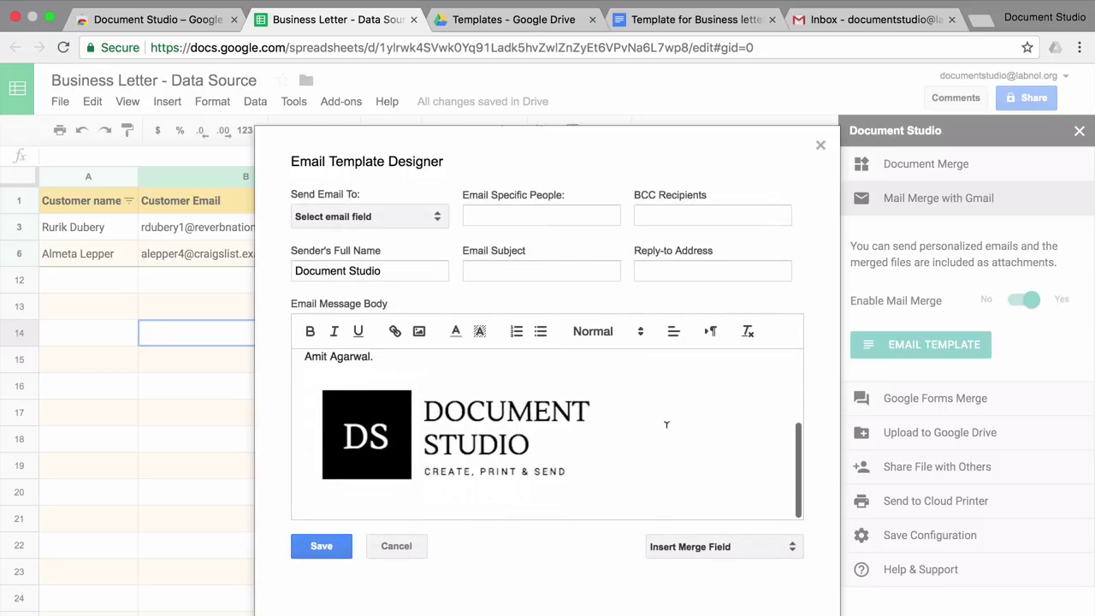
scroll(667, 419, "up", 3)
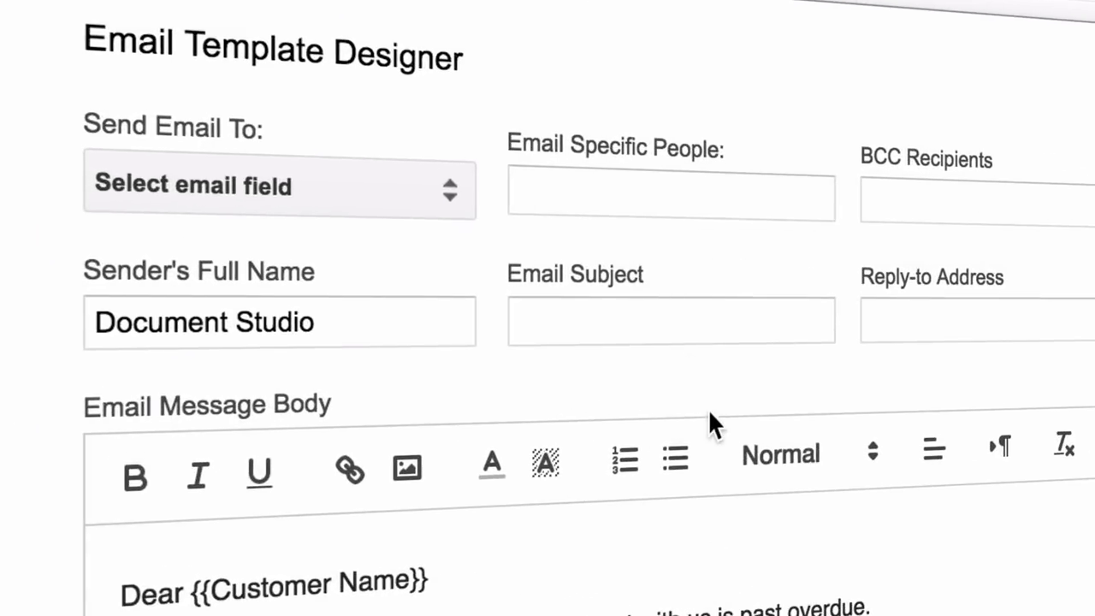
Step: Leave Email Specific People empty and send each email to the Customer Email column
left_click(643, 181)
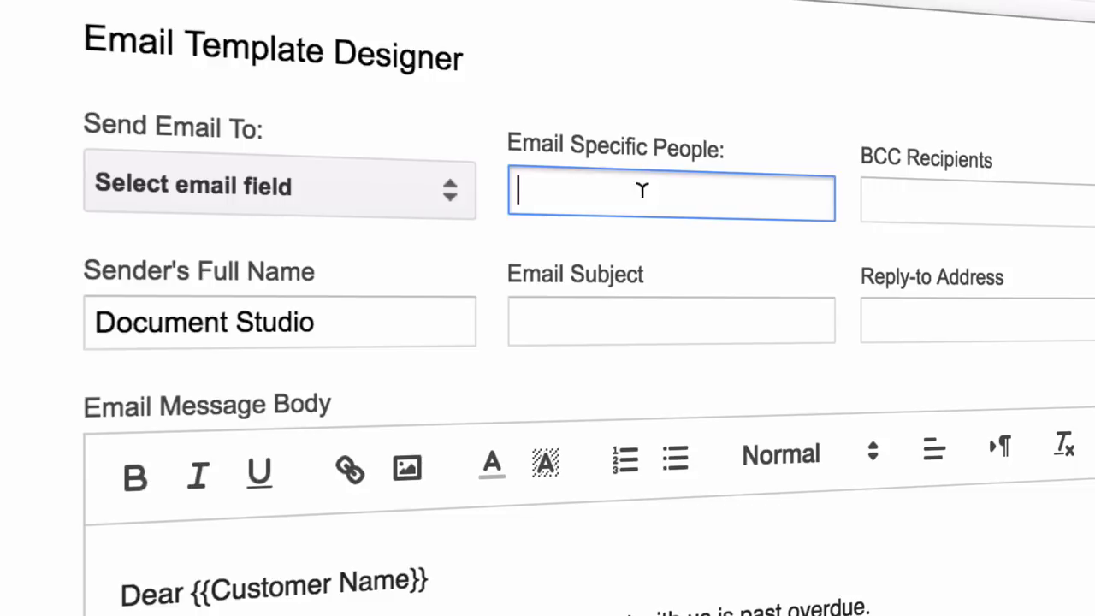
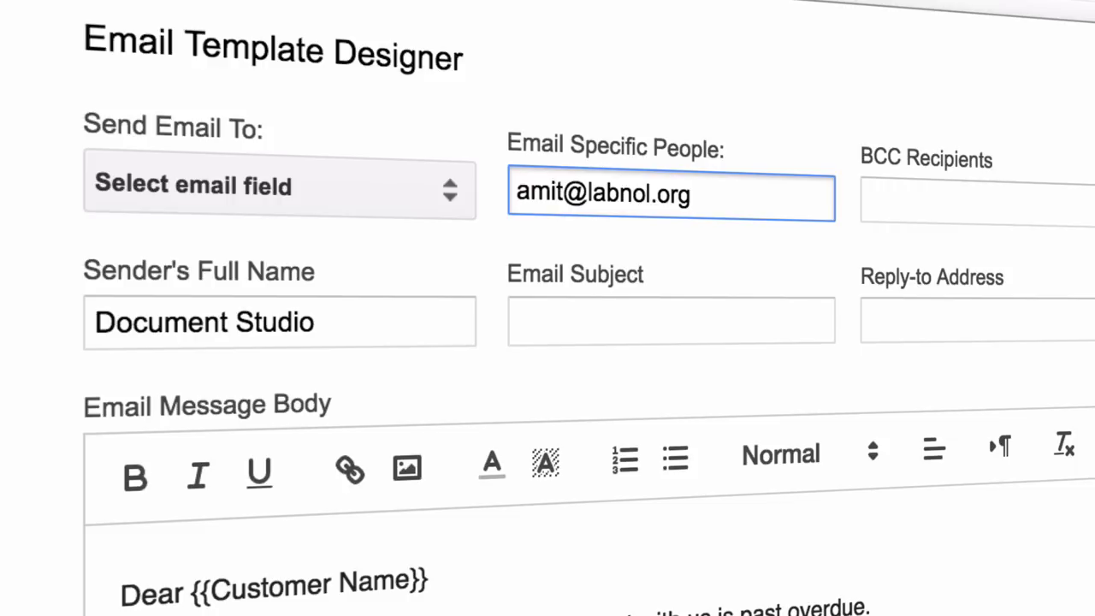
key("ctrl+a")
key("BackSpace")
left_click(425, 189)
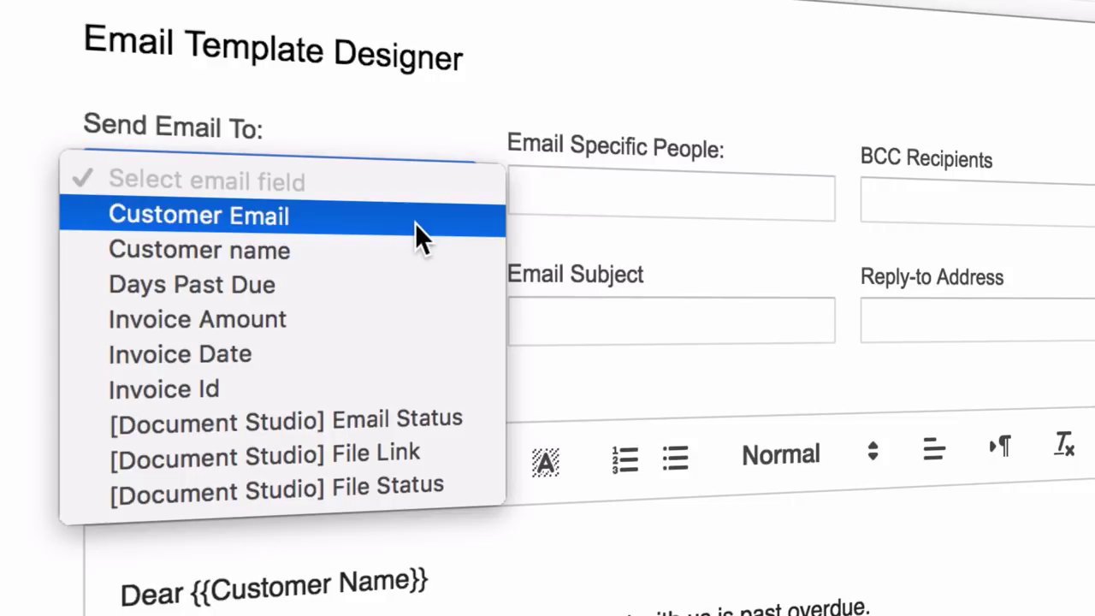
left_click(415, 225)
Step: Set the subject to 'Reminder for {{Customer Name}}' and save the email template
left_click(603, 323)
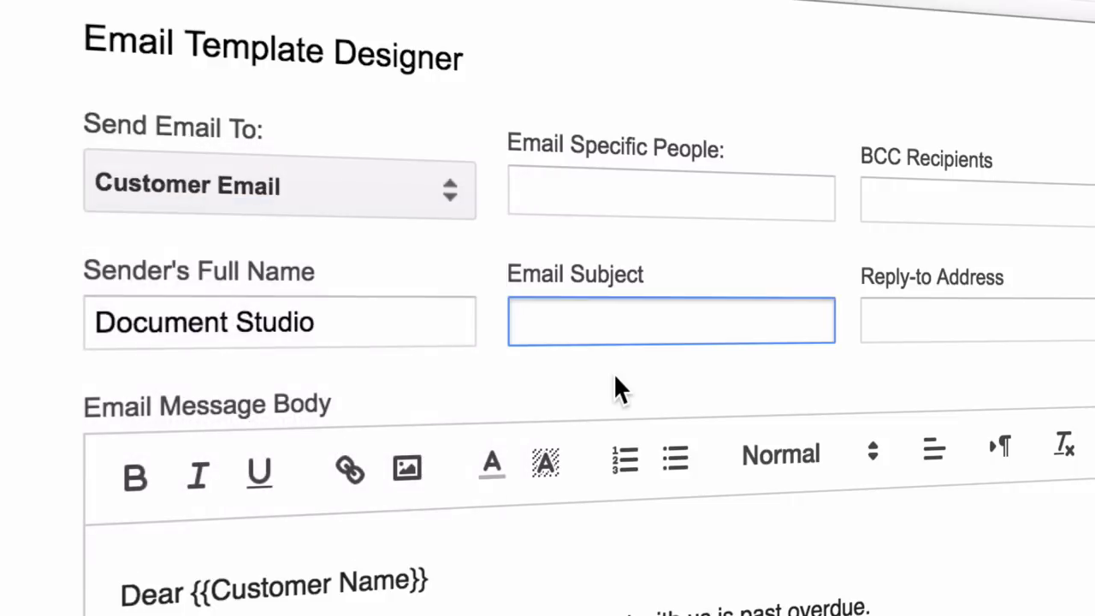
type("Remind")
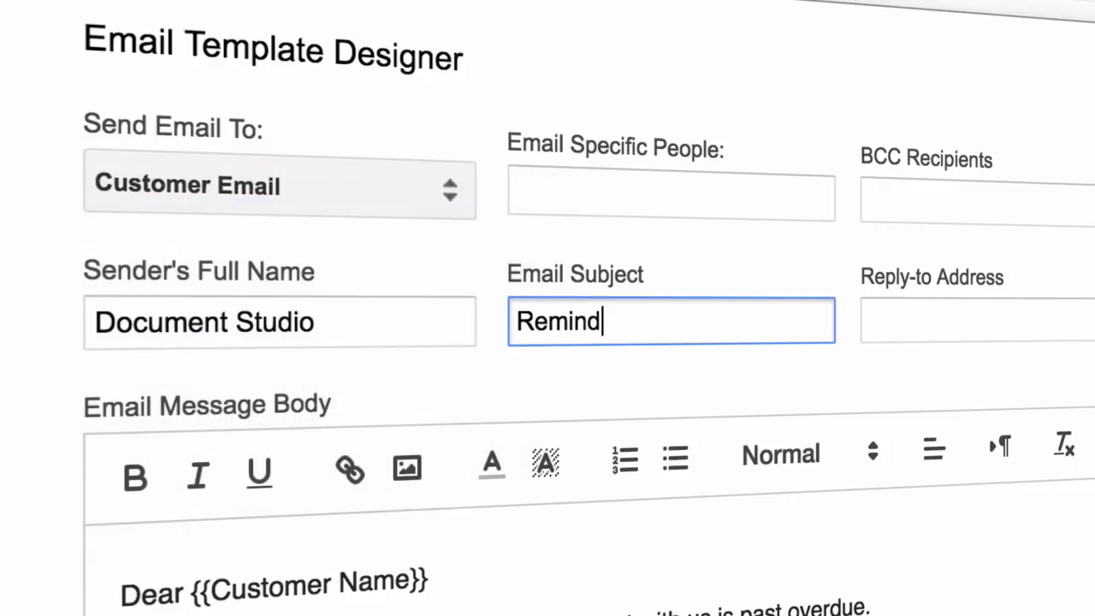
type("er fo r {{Custom")
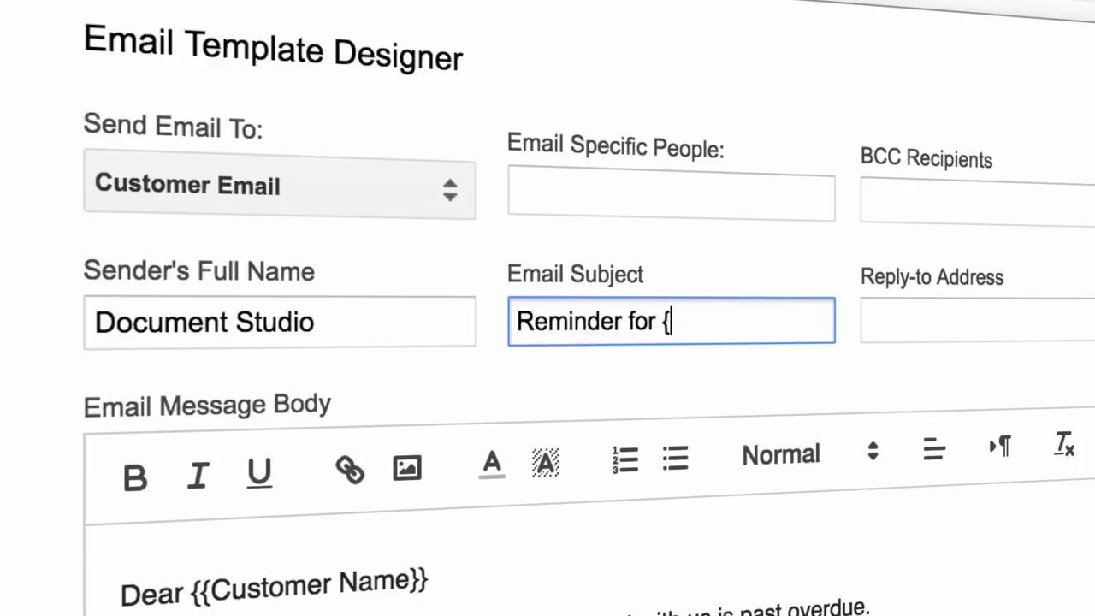
type("er Name}}")
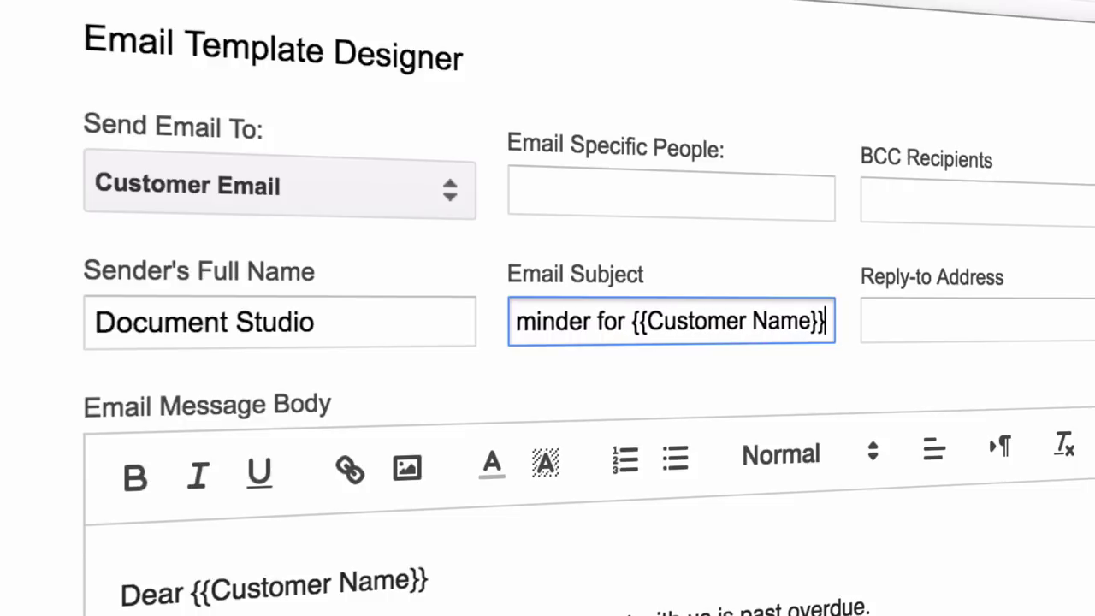
scroll(542, 346, "down", 3)
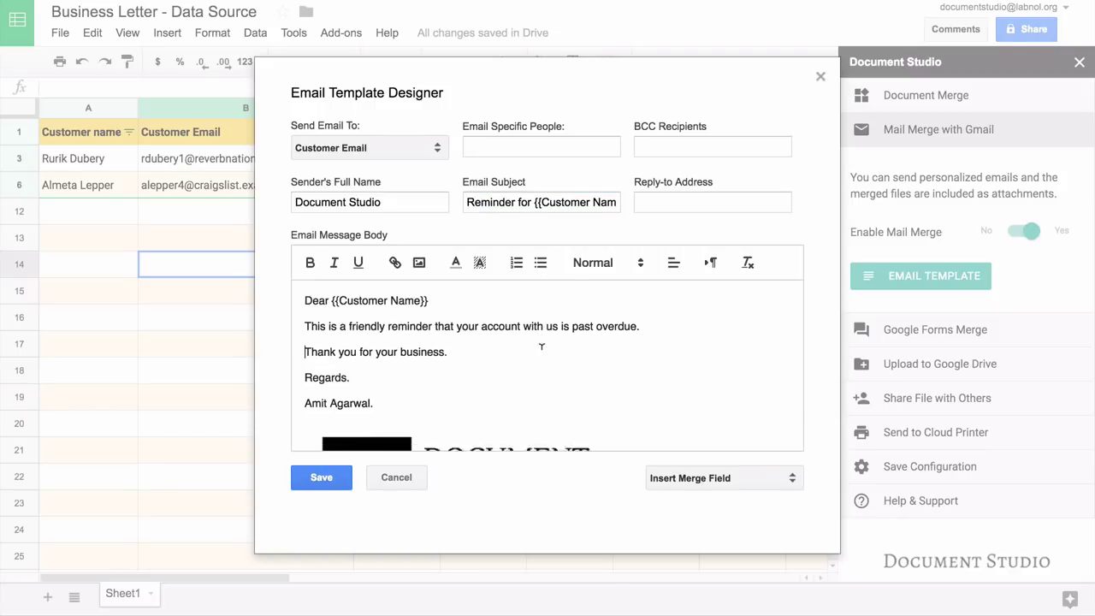
left_click(334, 478)
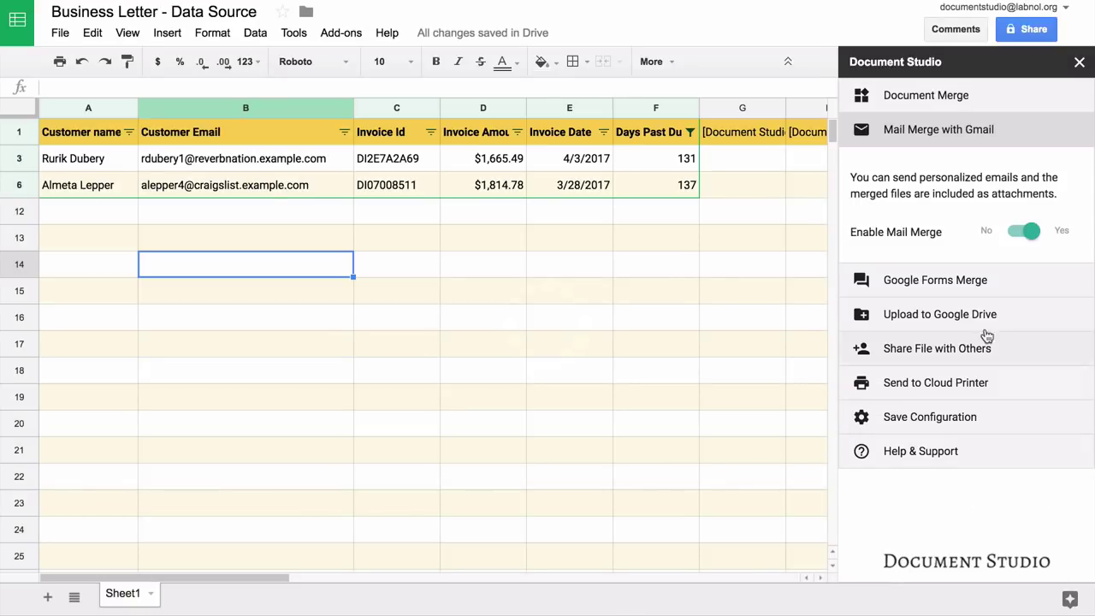
Step: Upload merged files to the Documents Drive folder with subfolder path \{{Customer Name}}
left_click(972, 286)
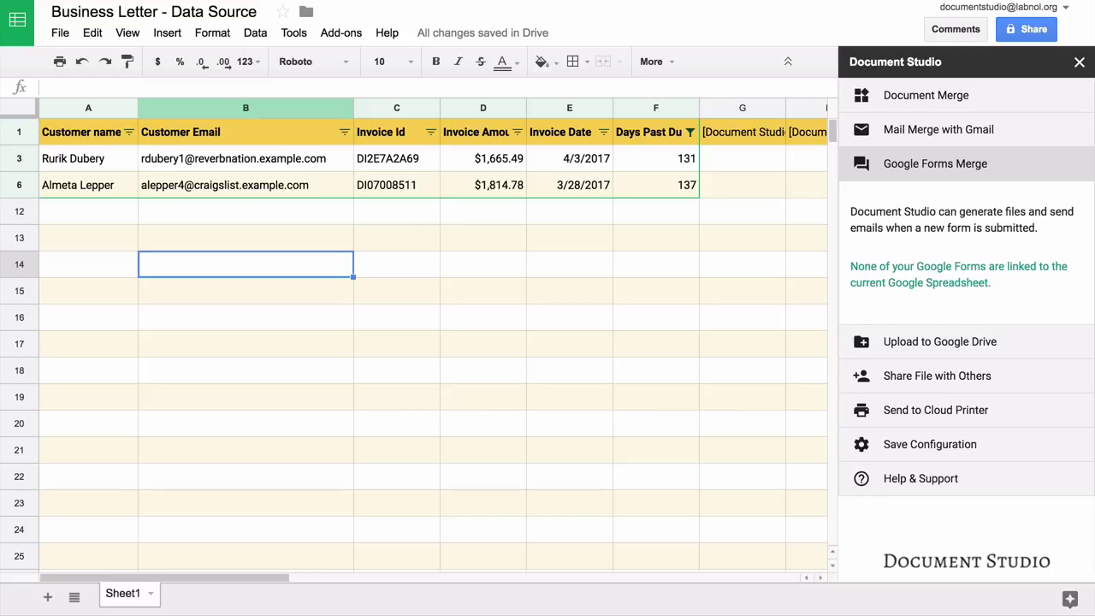
left_click(967, 347)
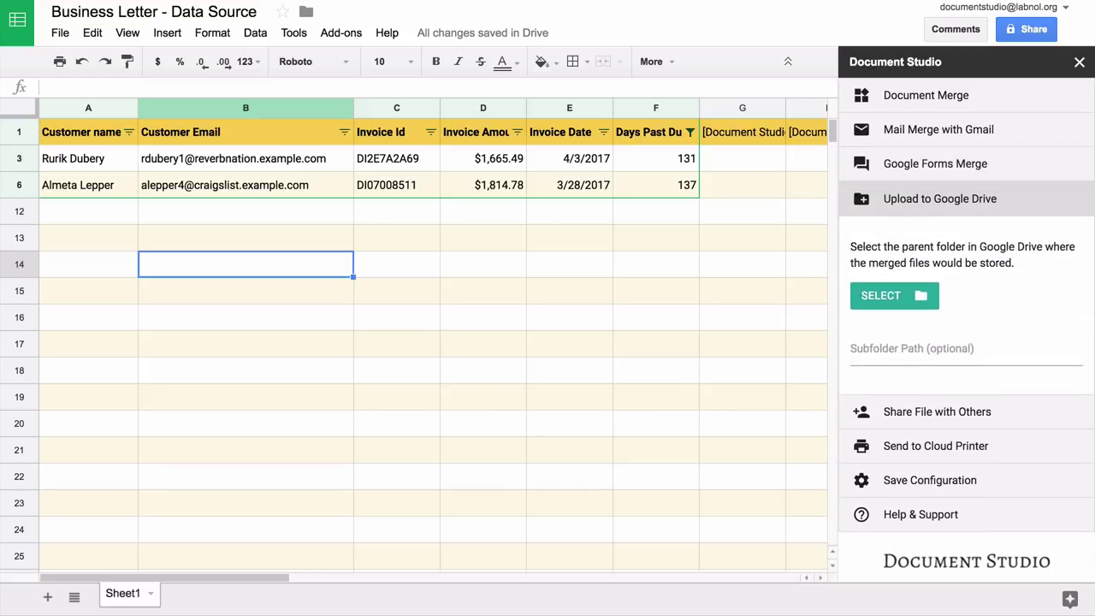
left_click(898, 302)
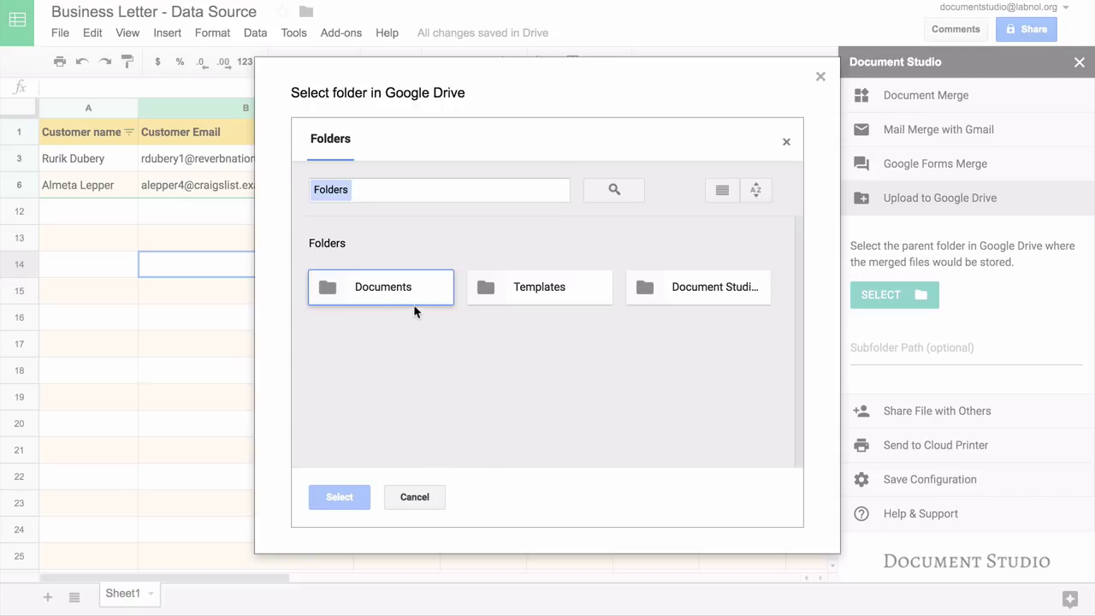
left_click(407, 291)
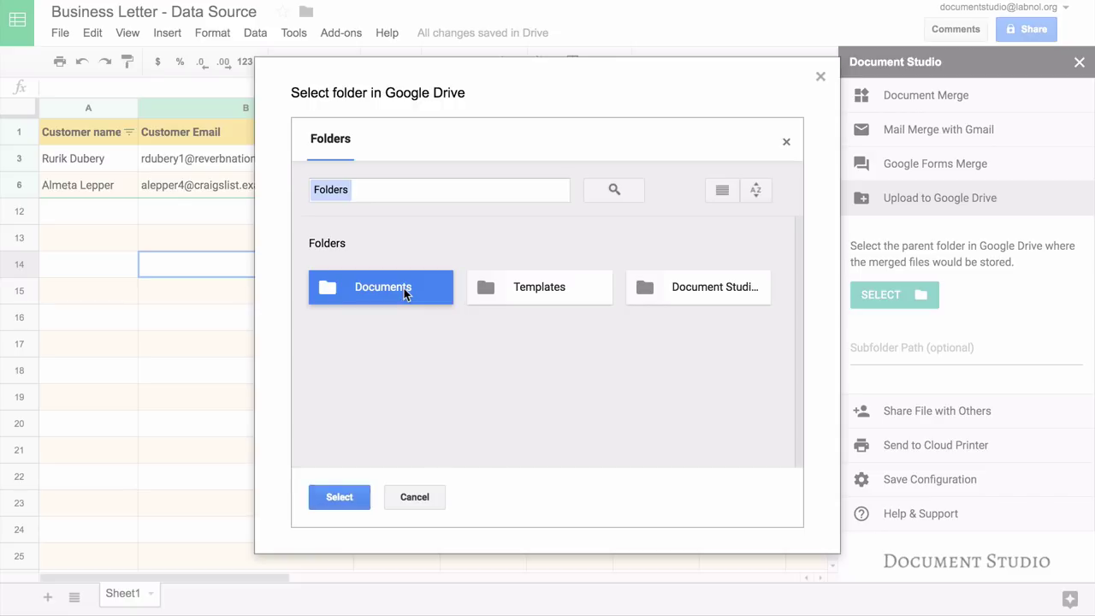
left_click(338, 497)
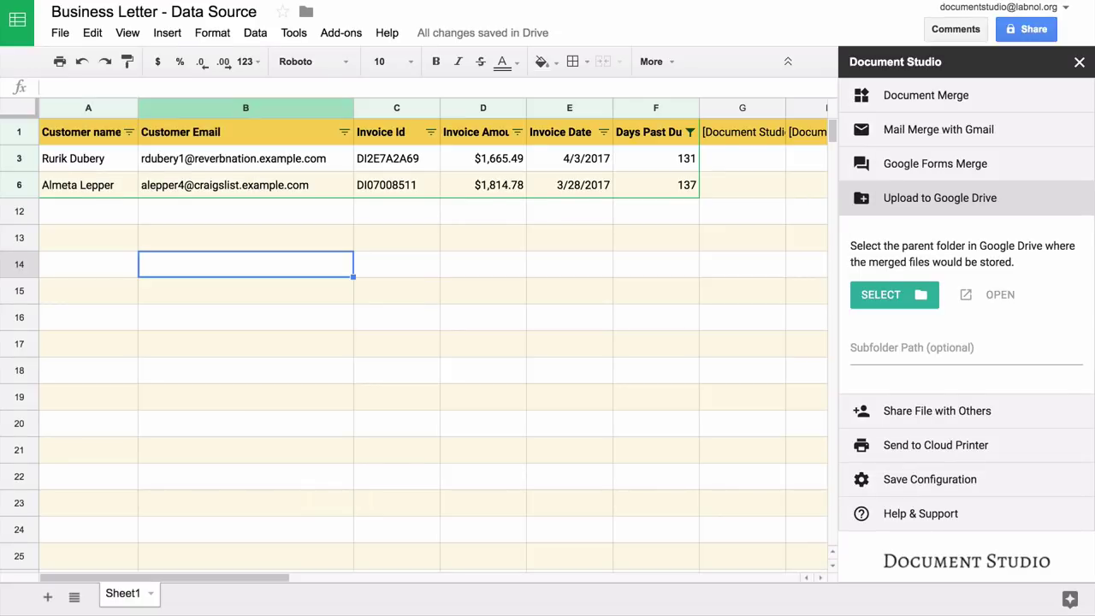
left_click(965, 347)
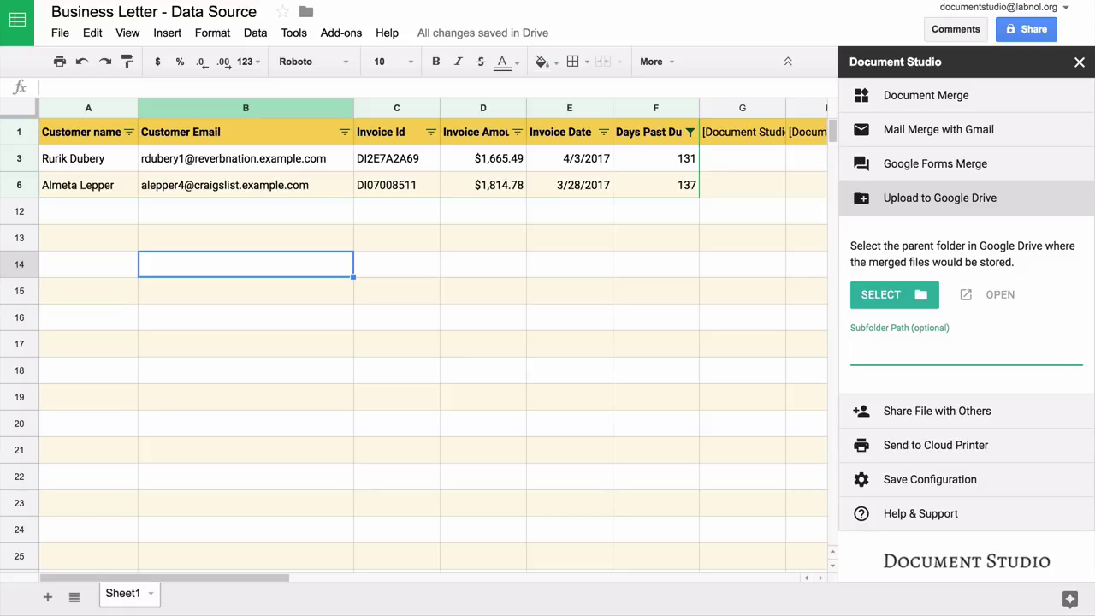
type("\\\\{{Customer Name}}")
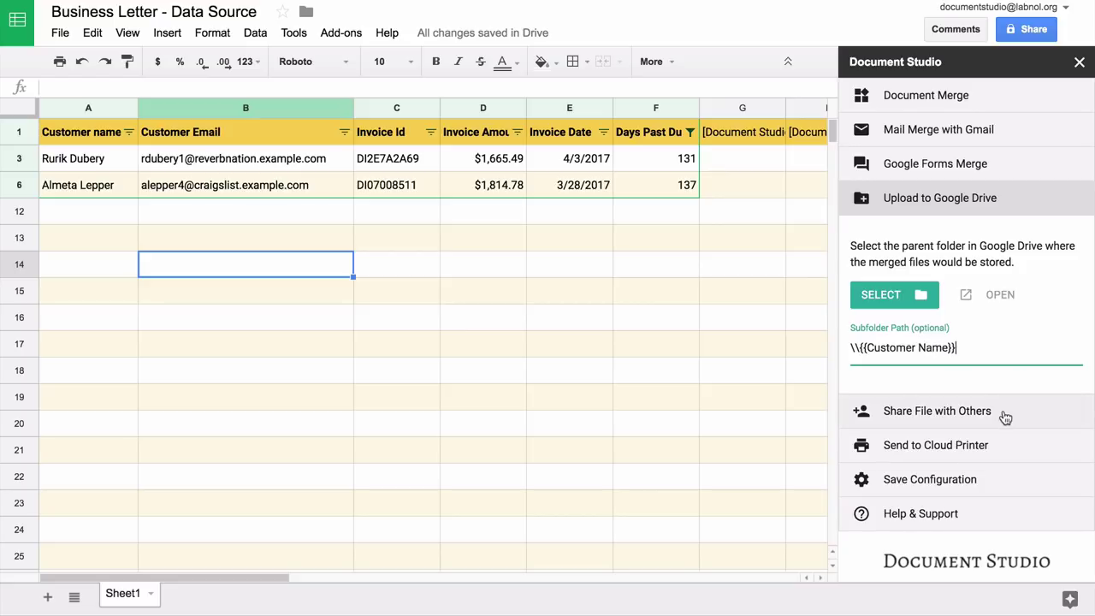
Step: Try a Customer Email marker, then 'Anyone', as viewers under Share File with Others
left_click(1004, 414)
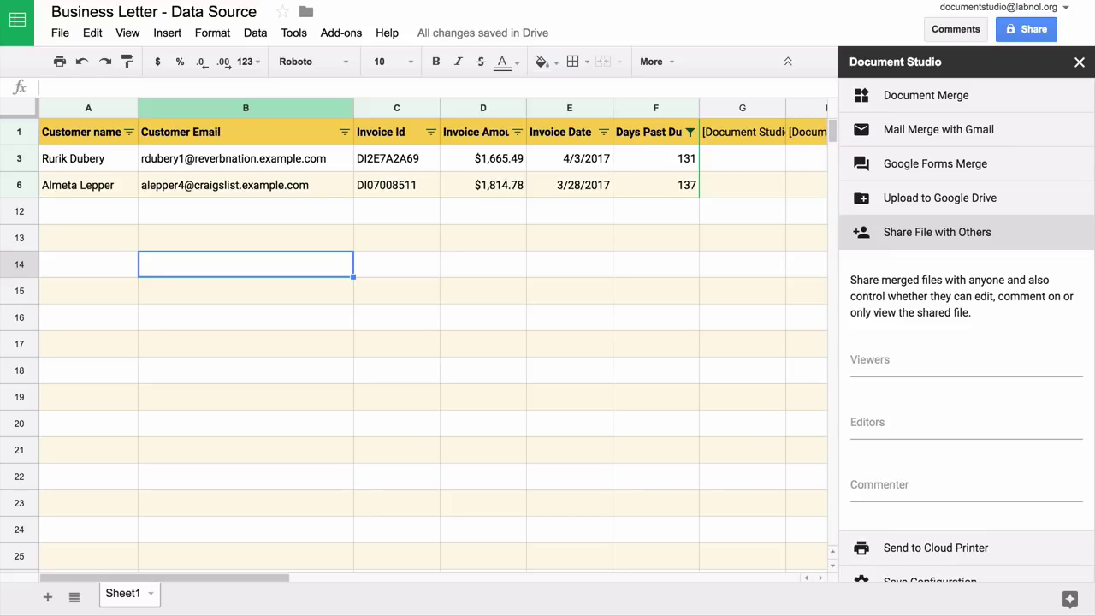
left_click(966, 364)
type("{{Customer")
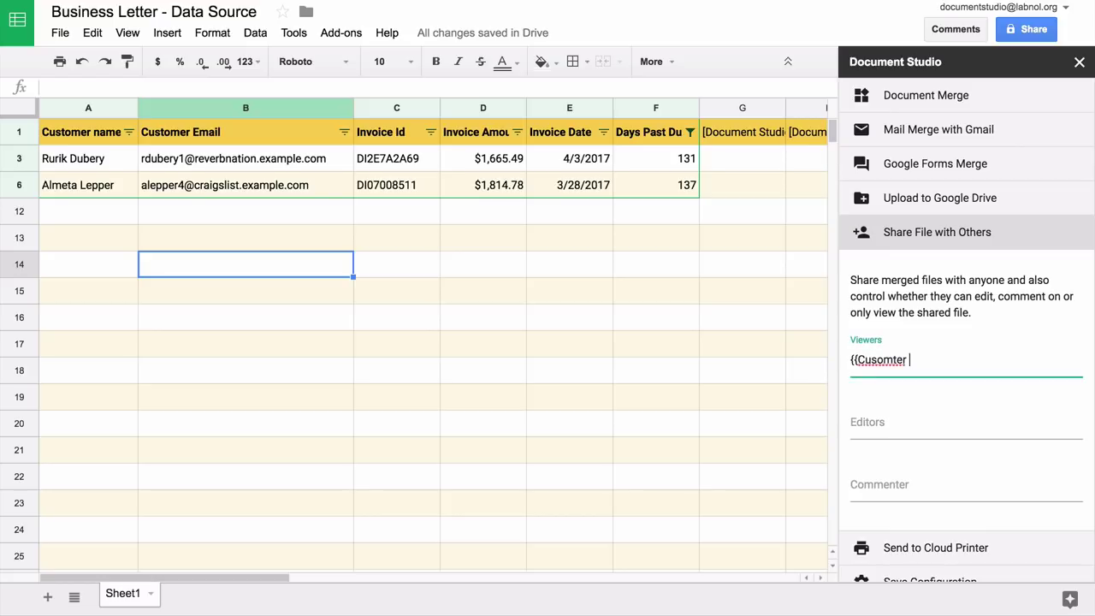
key("BackSpace")
key("BackSpace")
key("BackSpace")
key("BackSpace")
key("BackSpace")
key("BackSpace")
type("tomer Email}")
key("ctrl+a")
key("BackSpace")
type("Anyone")
Step: Clear the 'Anyone within Domain' editors and the viewers entries, leaving sharing empty
left_click(940, 420)
type("Anyone with")
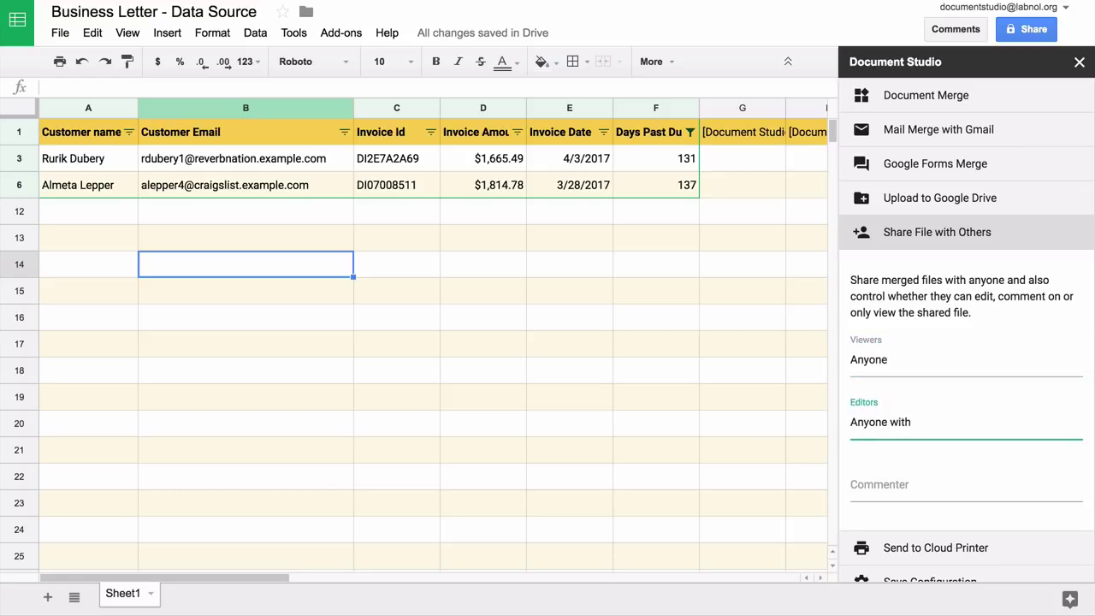
type("in Domain")
key("ctrl+a")
key("BackSpace")
left_click(867, 361)
key("ctrl+a")
key("BackSpace")
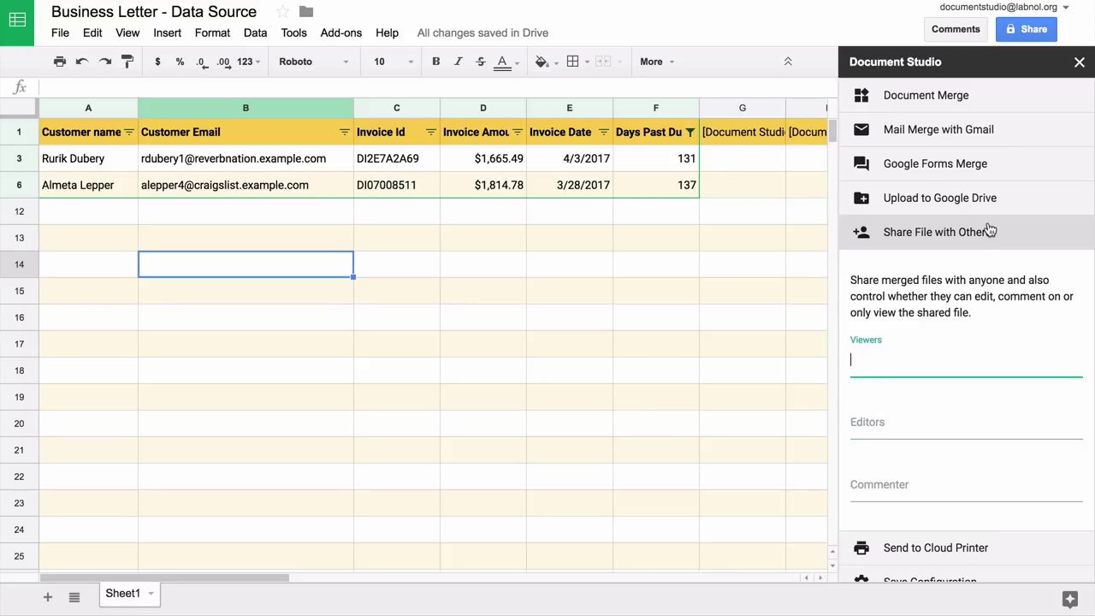
left_click(989, 230)
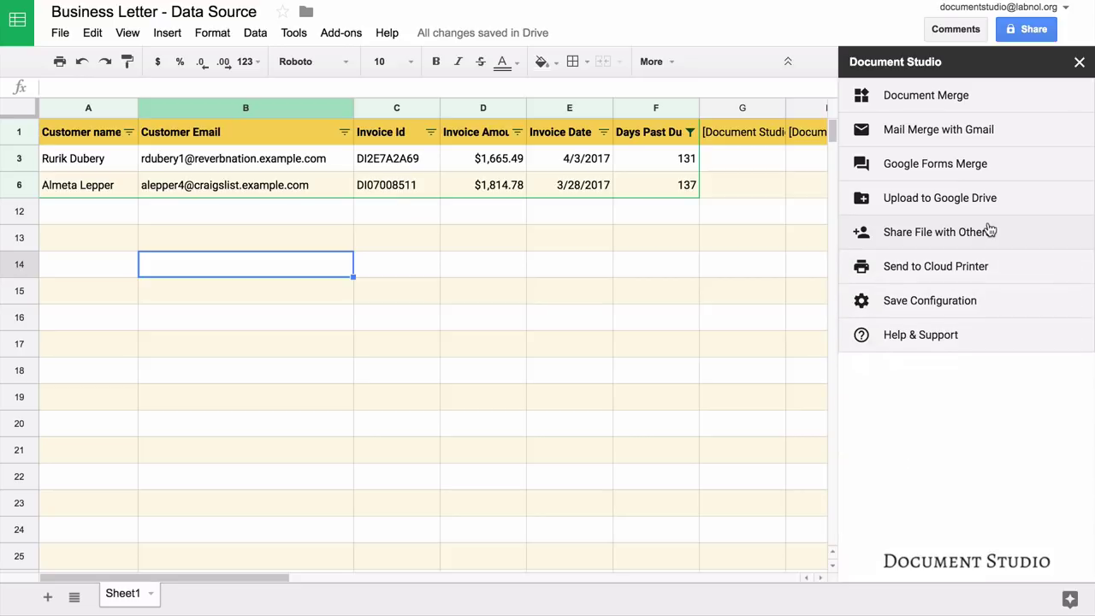
Step: Check then close the Send to Cloud Printer settings, and bring up Save Configuration's run options
left_click(985, 268)
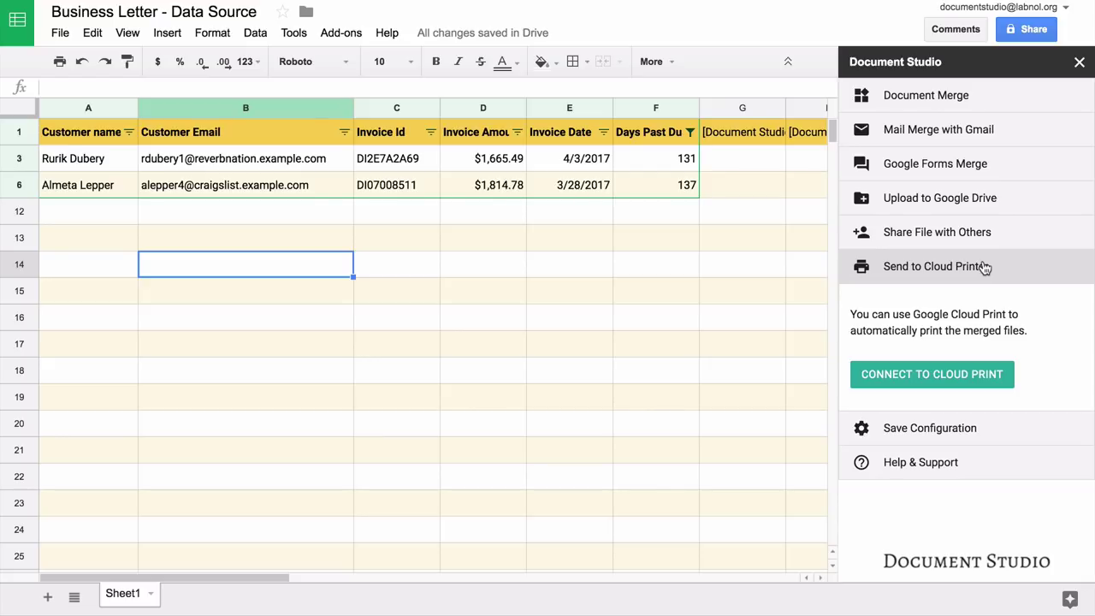
left_click(985, 268)
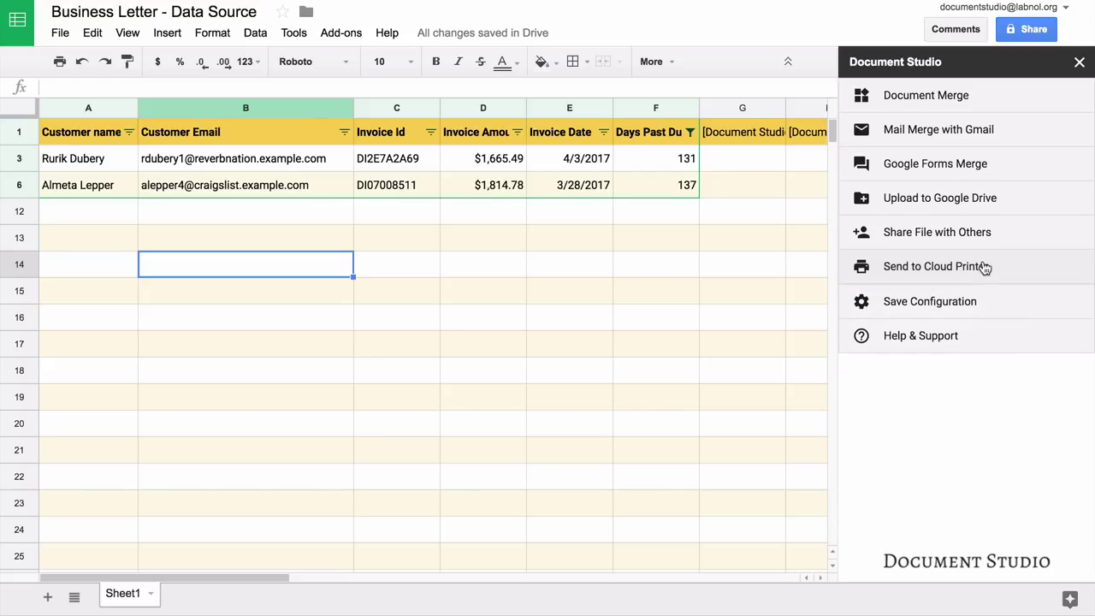
left_click(975, 308)
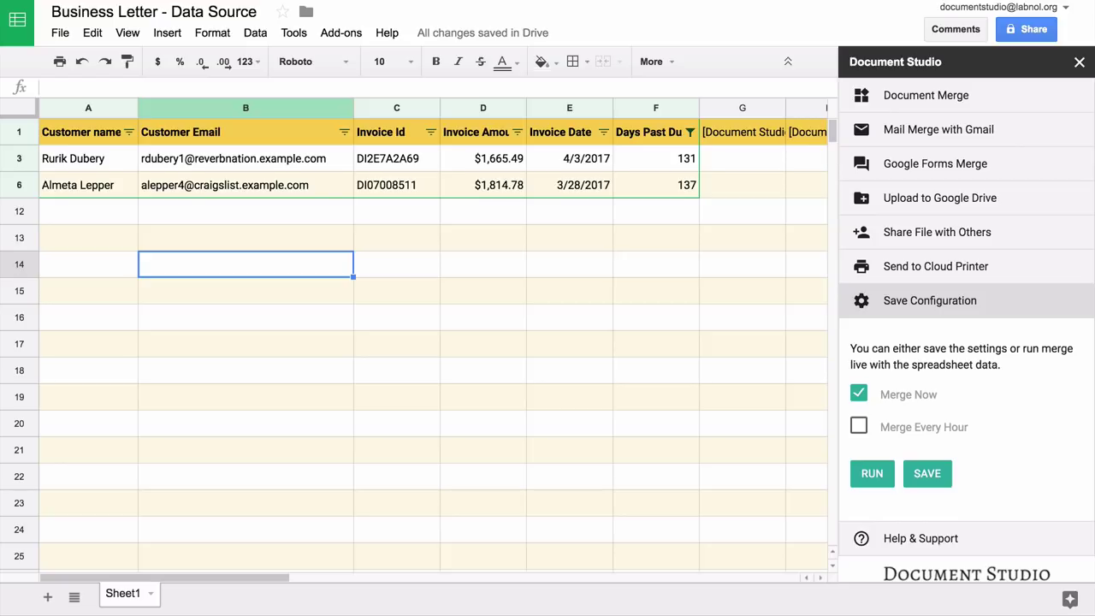
Step: Run the merge now and check the new file links and email status for both rows
left_click(876, 475)
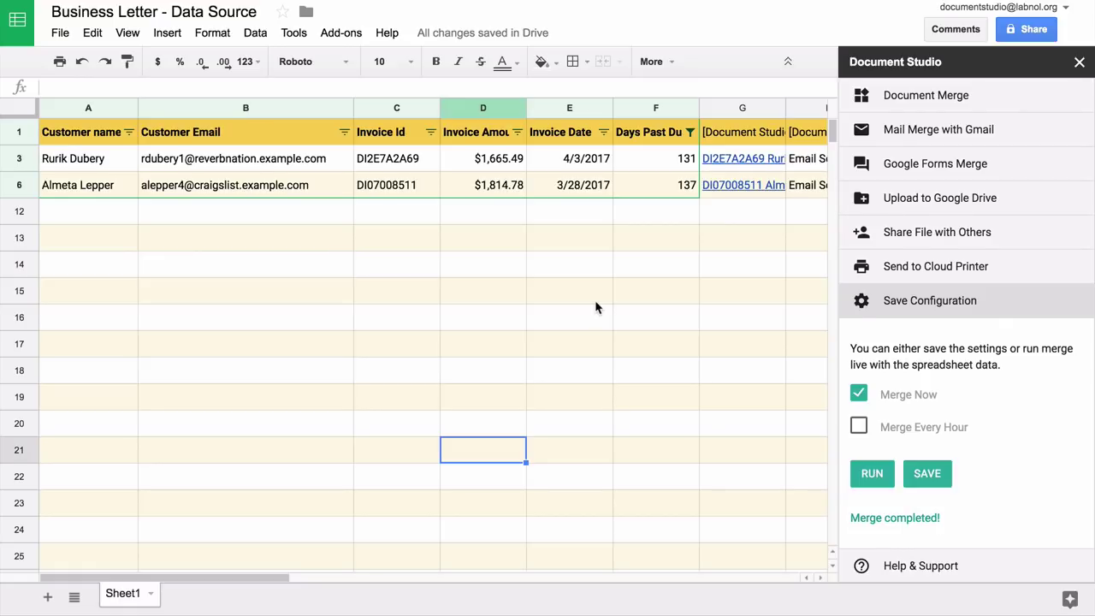
scroll(596, 308, "right", 5)
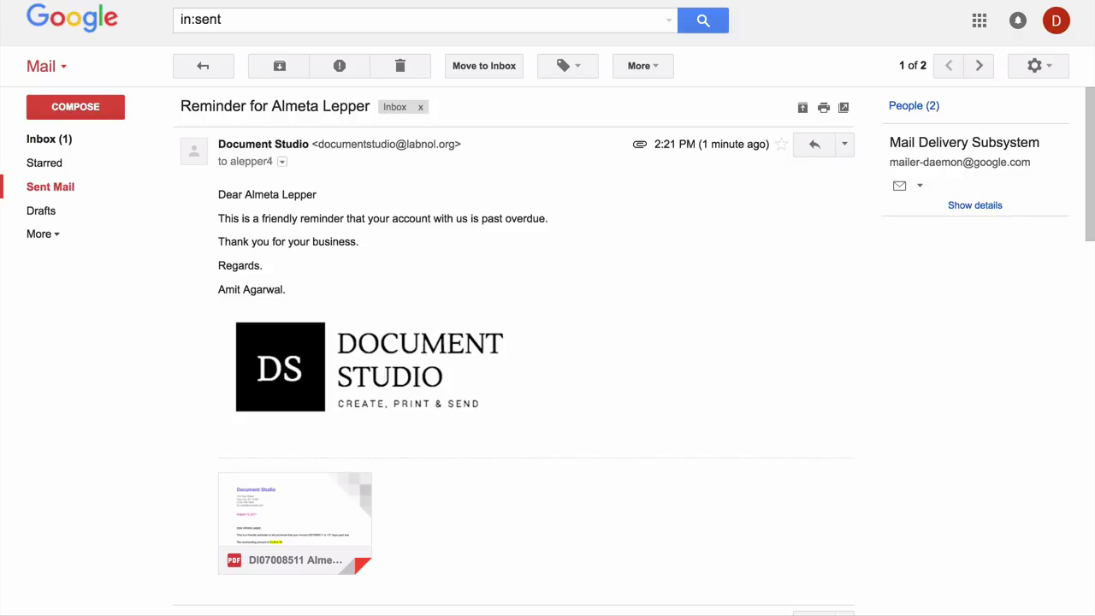
left_click(295, 513)
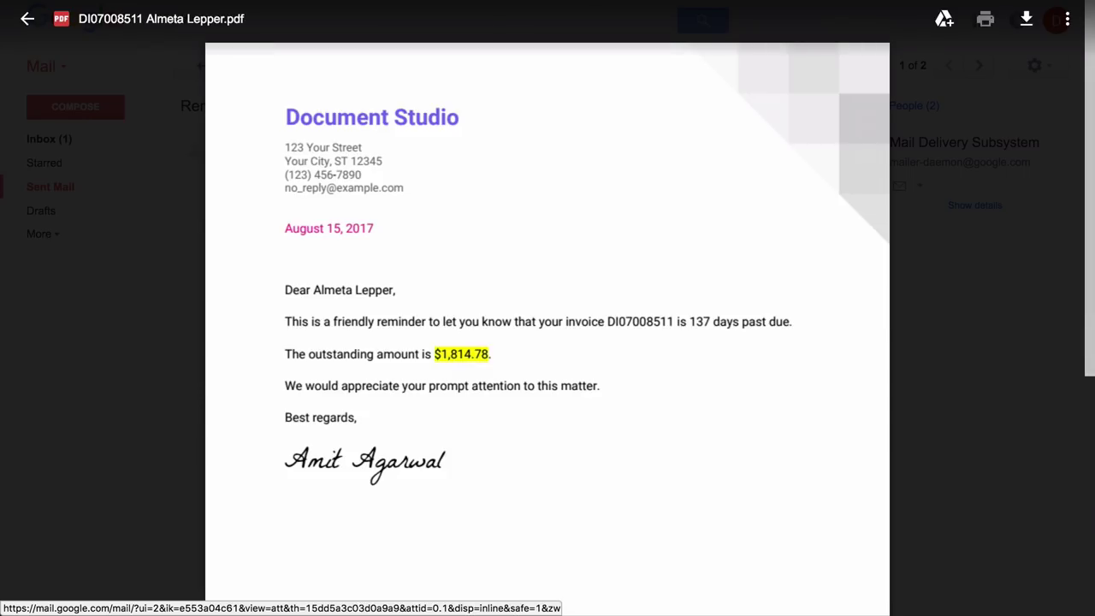